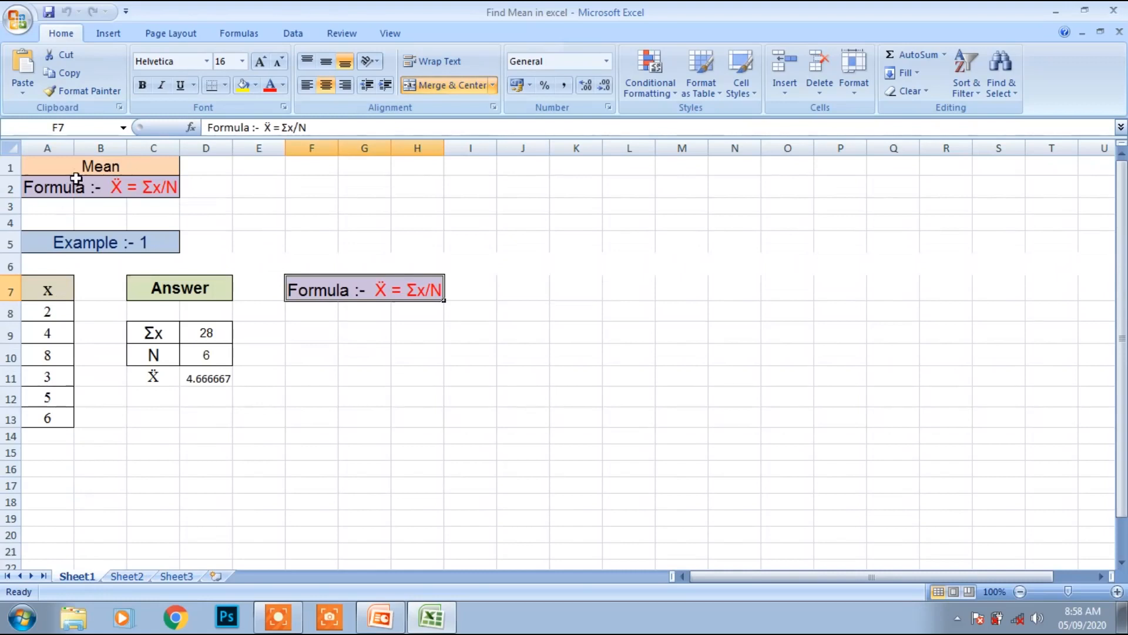
- Copy the Mean title, formula and Example headings in A1:C5 of Sheet1 to cell A1 of Sheet2
left_click_drag(75, 165, 71, 242)
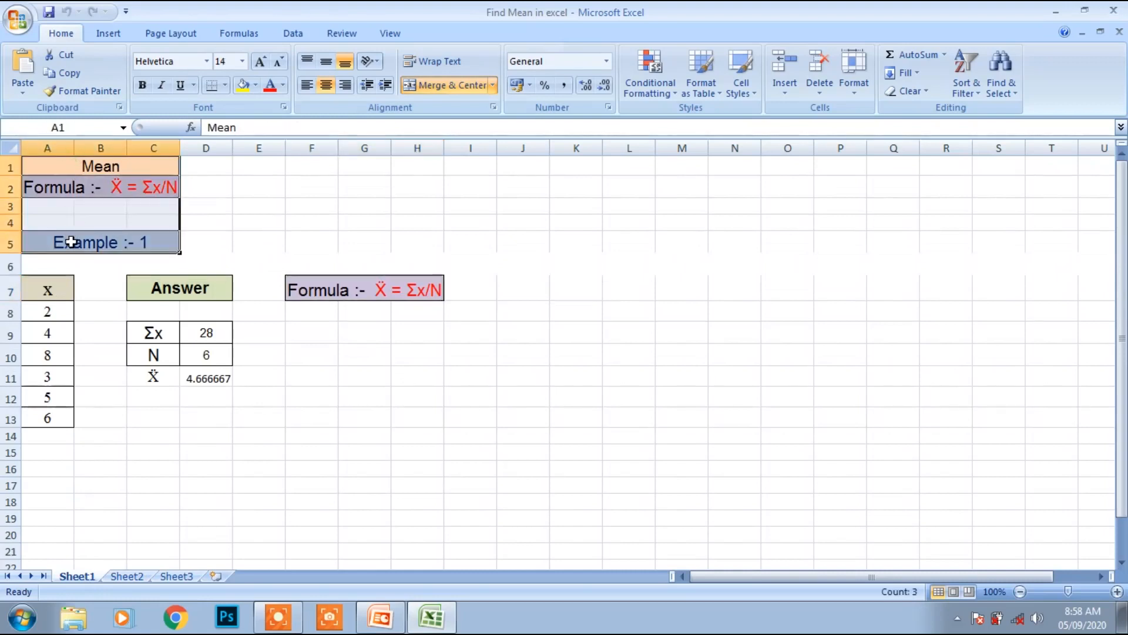
key("ctrl+c")
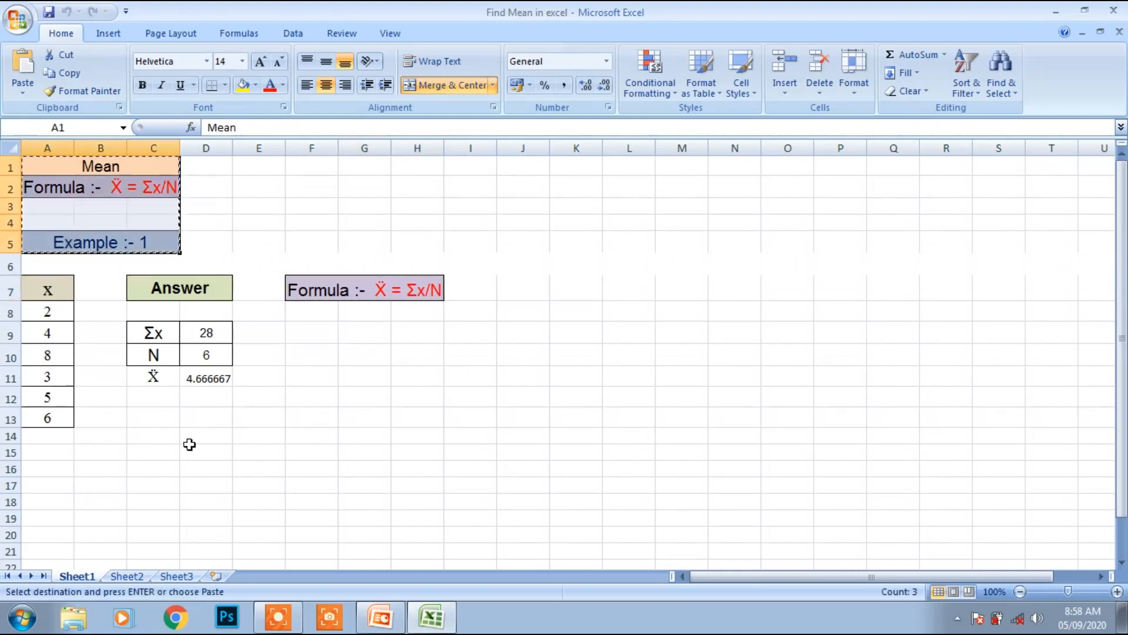
left_click(136, 574)
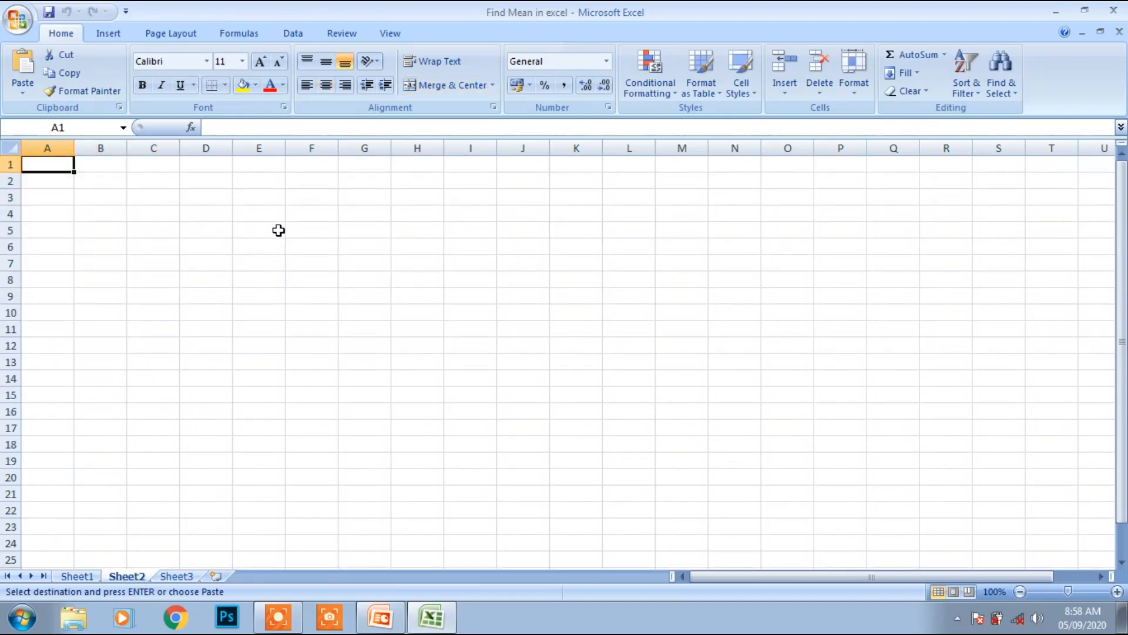
key("ctrl+v")
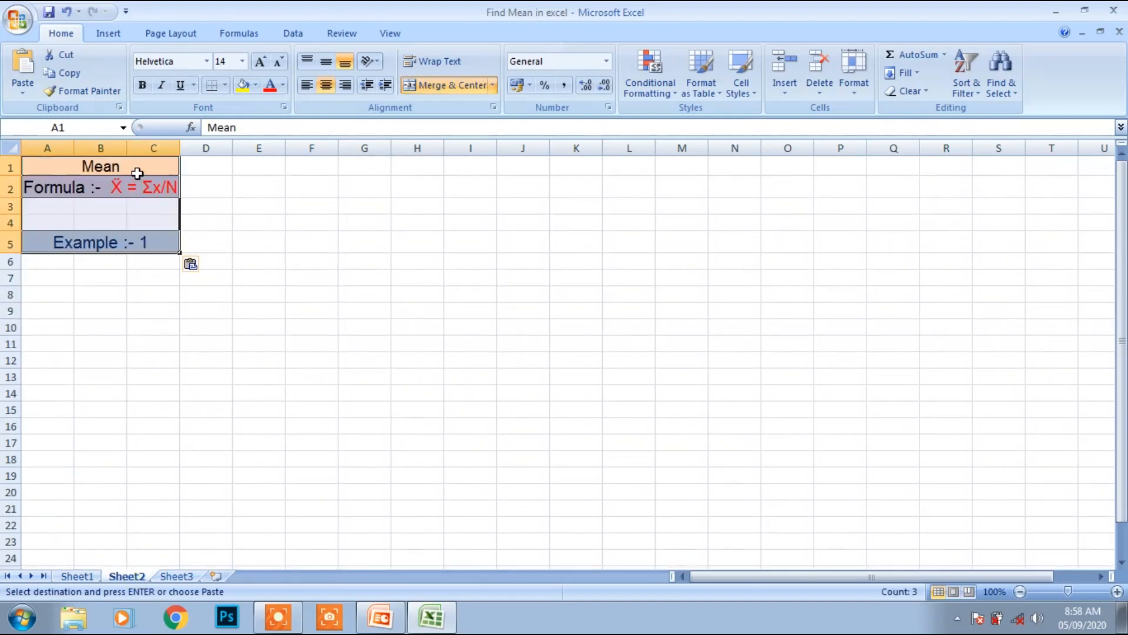
left_click(136, 169)
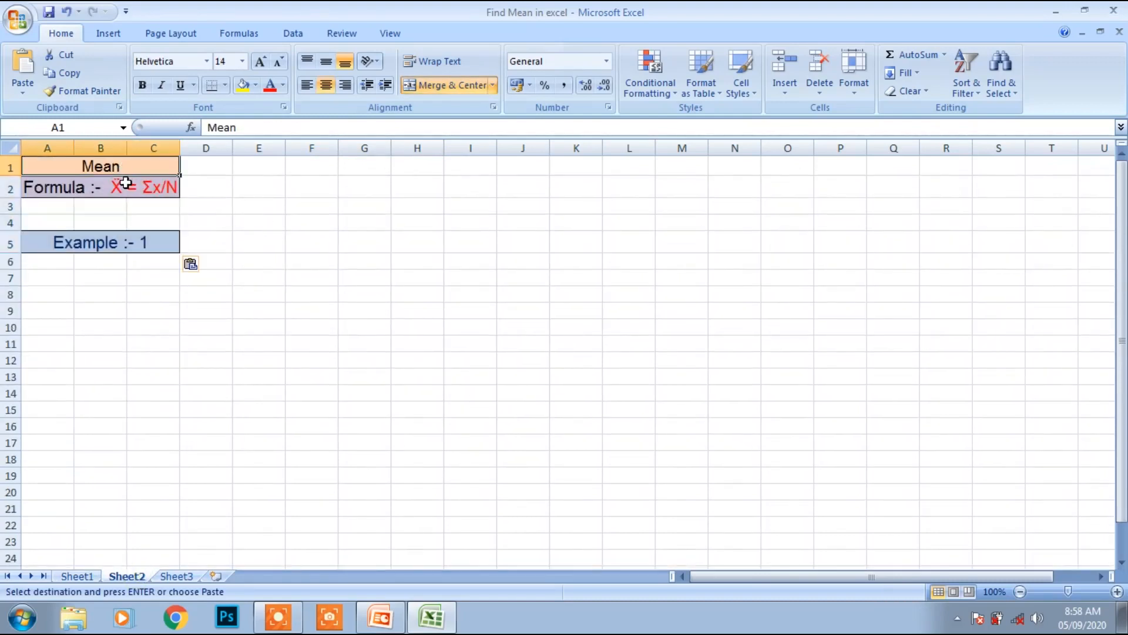
- Change the formula heading in A2 to use Σfx/N and widen column C so it fits on one line
double_click(154, 188)
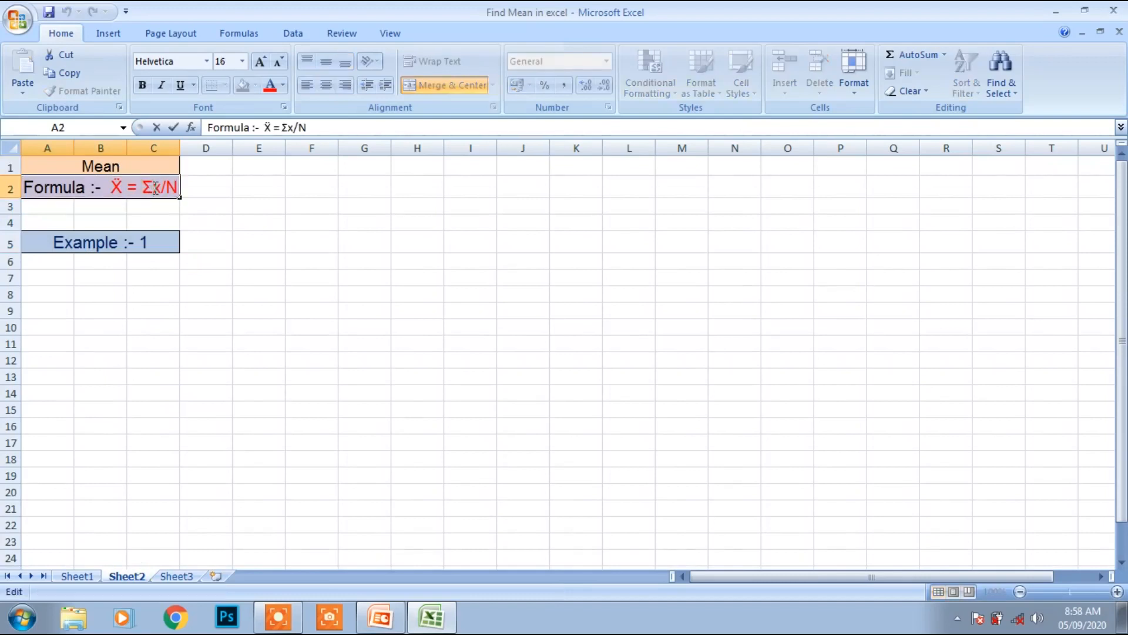
type("f")
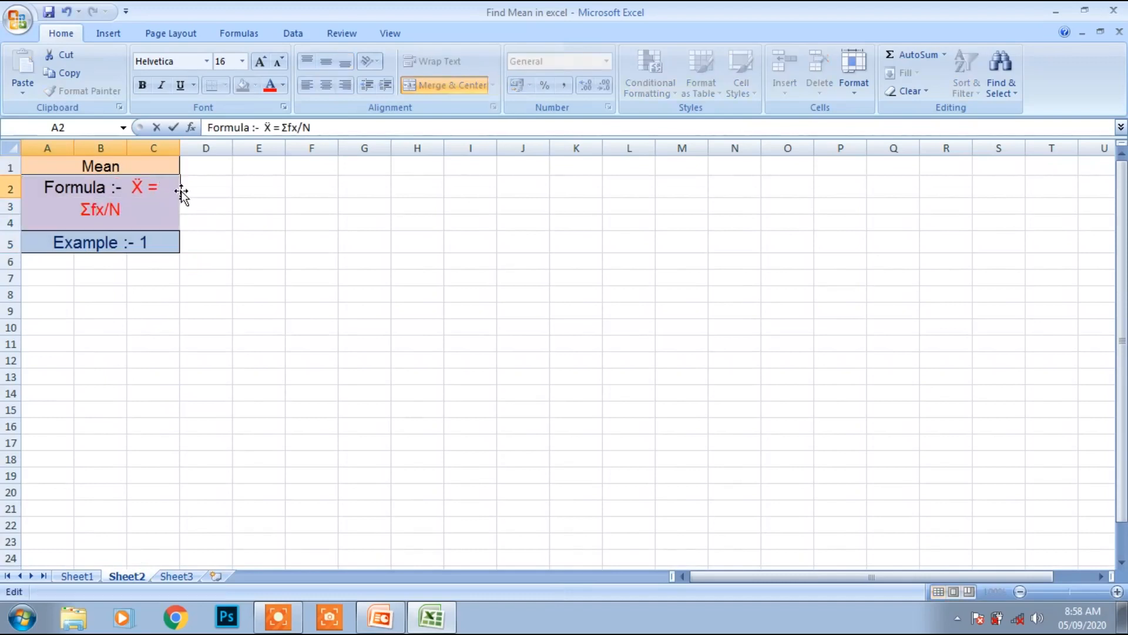
left_click(179, 146)
left_click_drag(179, 150, 196, 151)
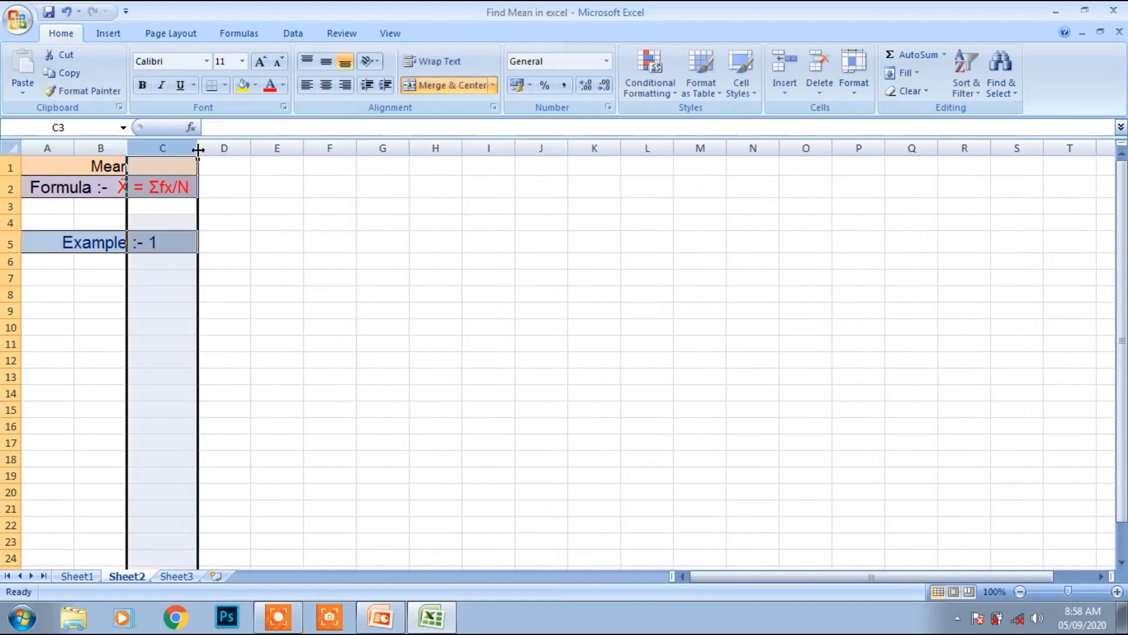
left_click(151, 279)
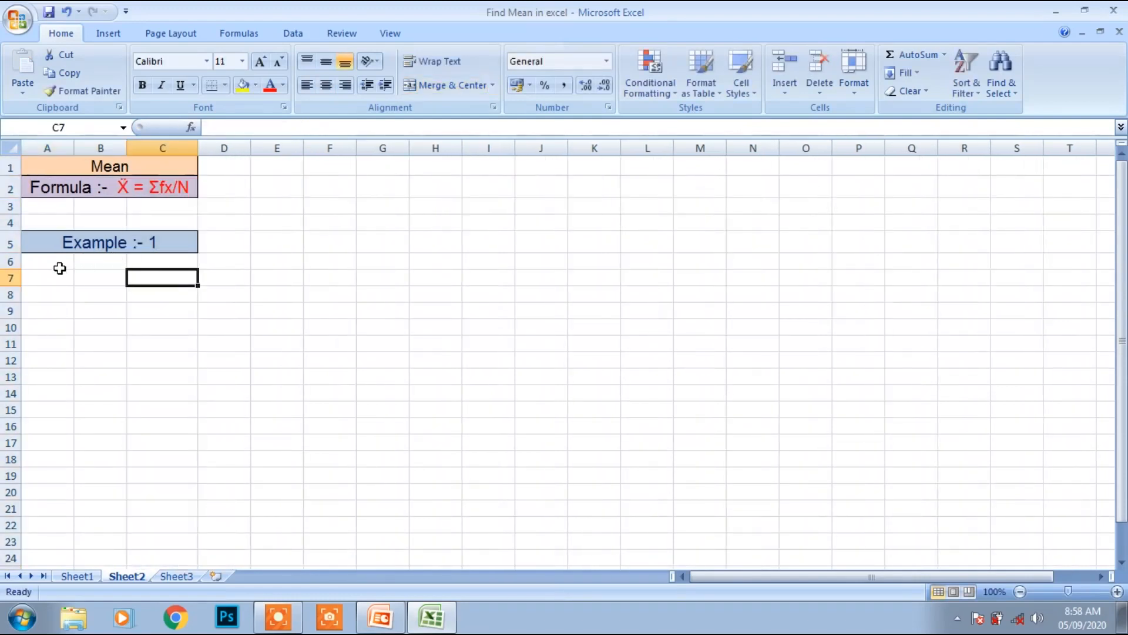
- Enter the column headers x, f and f*x in cells A7, B7 and C7
left_click(99, 278)
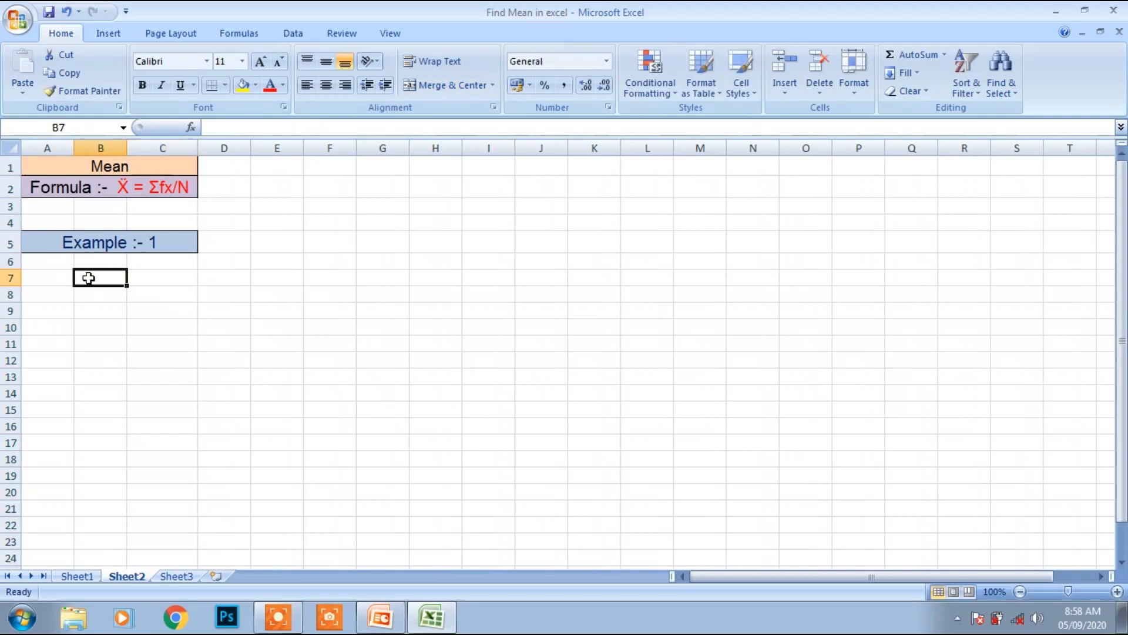
left_click(61, 279)
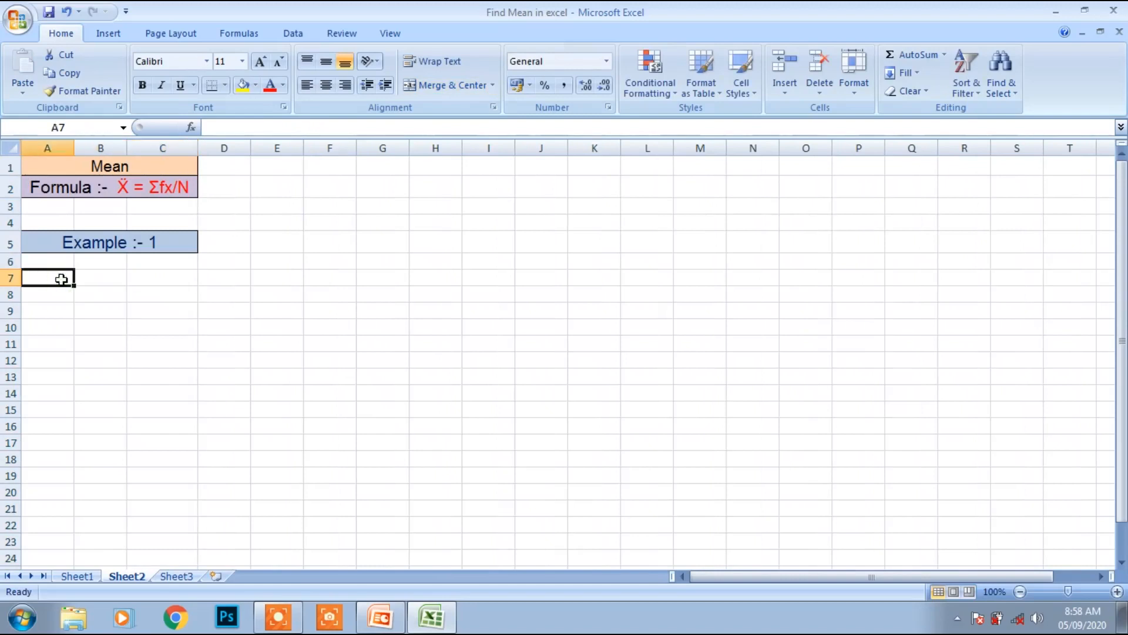
type("x")
left_click(96, 276)
type("f")
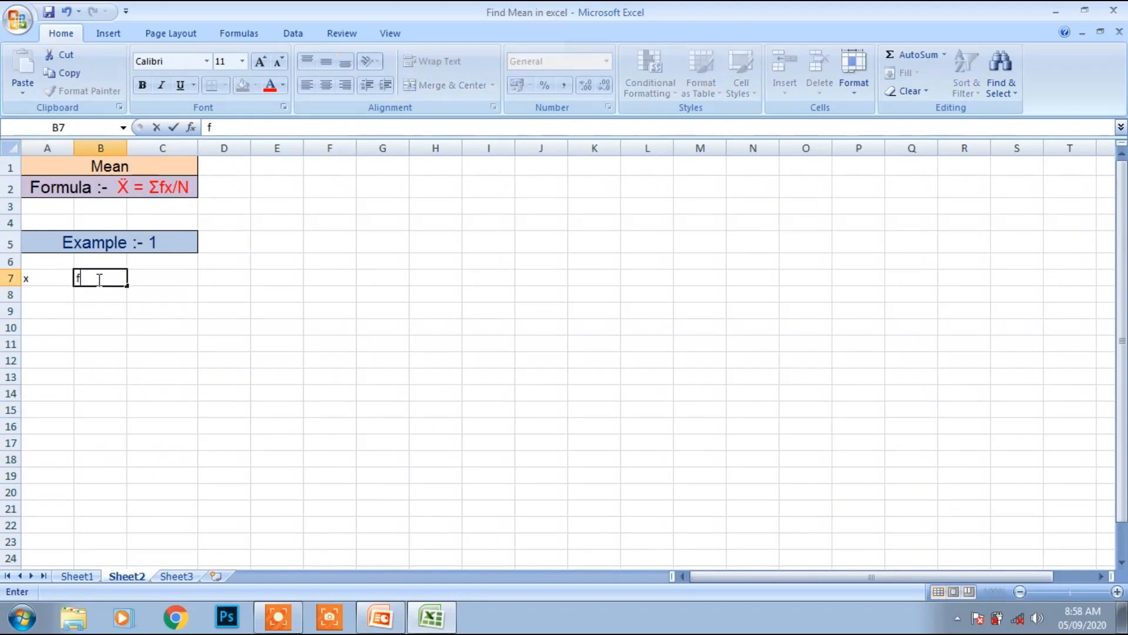
left_click(164, 276)
type("f*x")
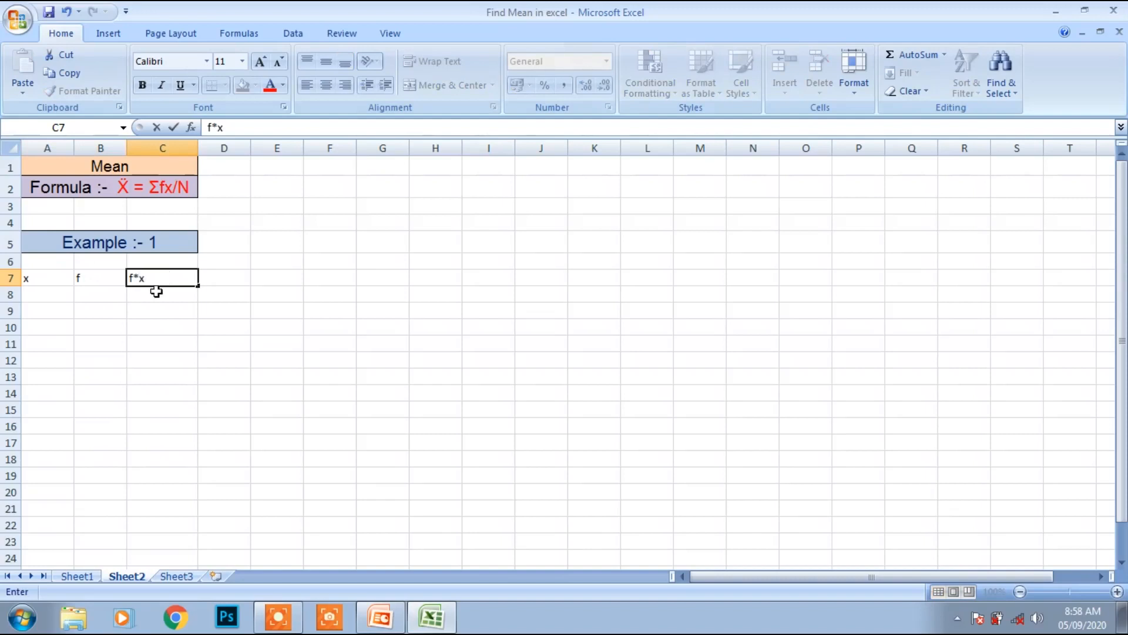
- Fill the x column in A8:A12 with the values 2, 8, 5, 4 and 3
left_click(63, 298)
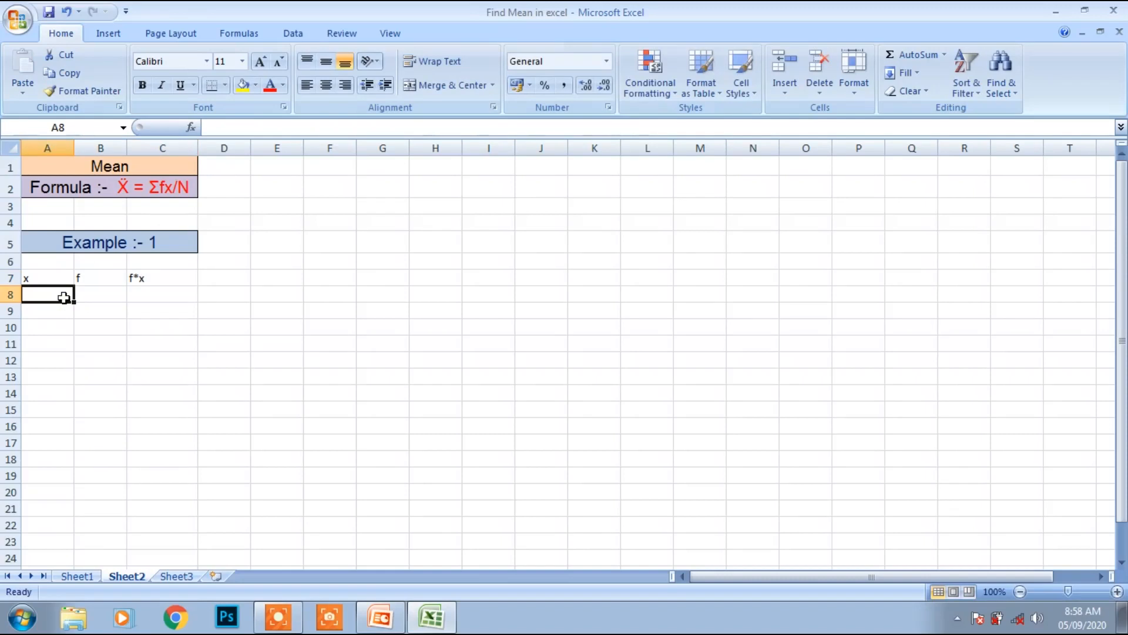
type("2")
key("Return")
type("8")
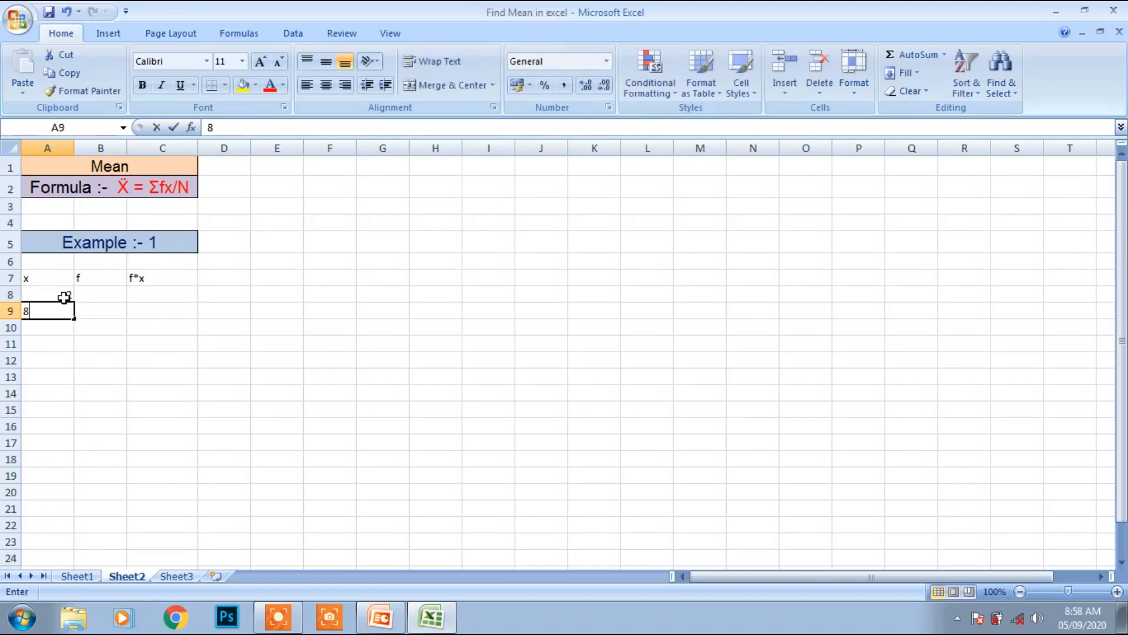
key("Return")
type("5")
key("Return")
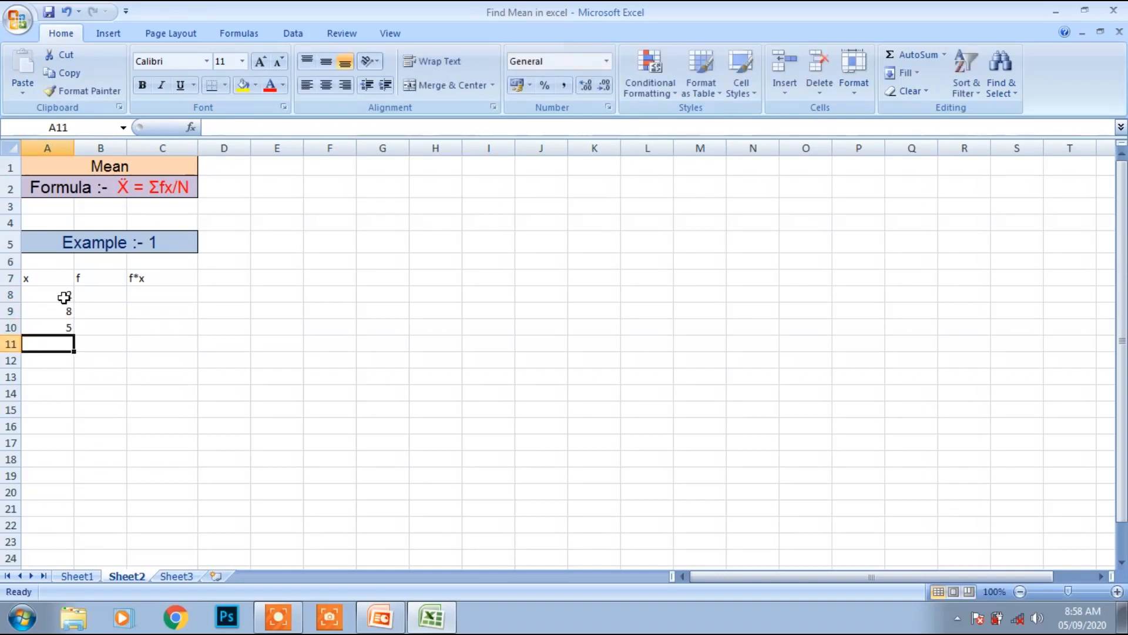
type("4")
key("Return")
type("3")
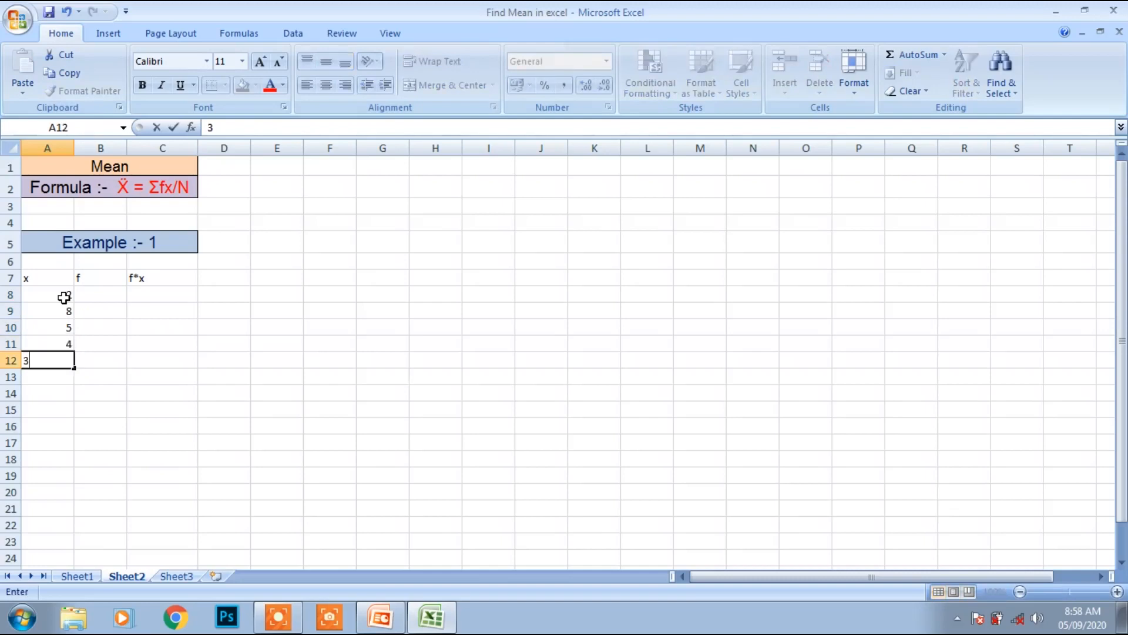
- Fill the f column in B8:B12 with the values 3, 4, 6, 2 and 5
left_click(110, 294)
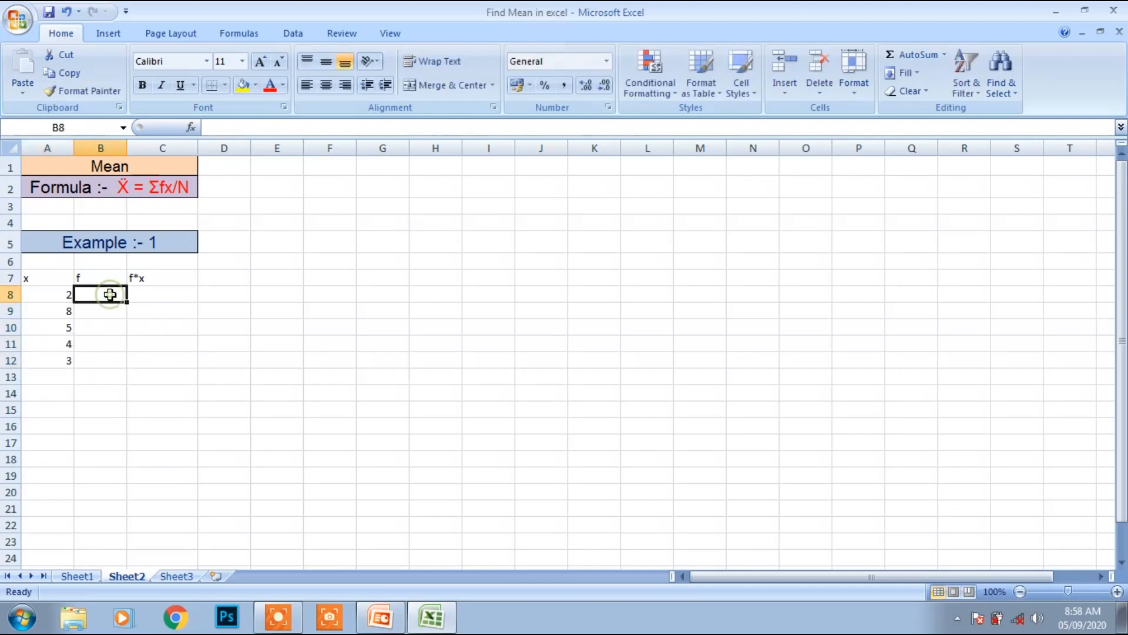
type("3")
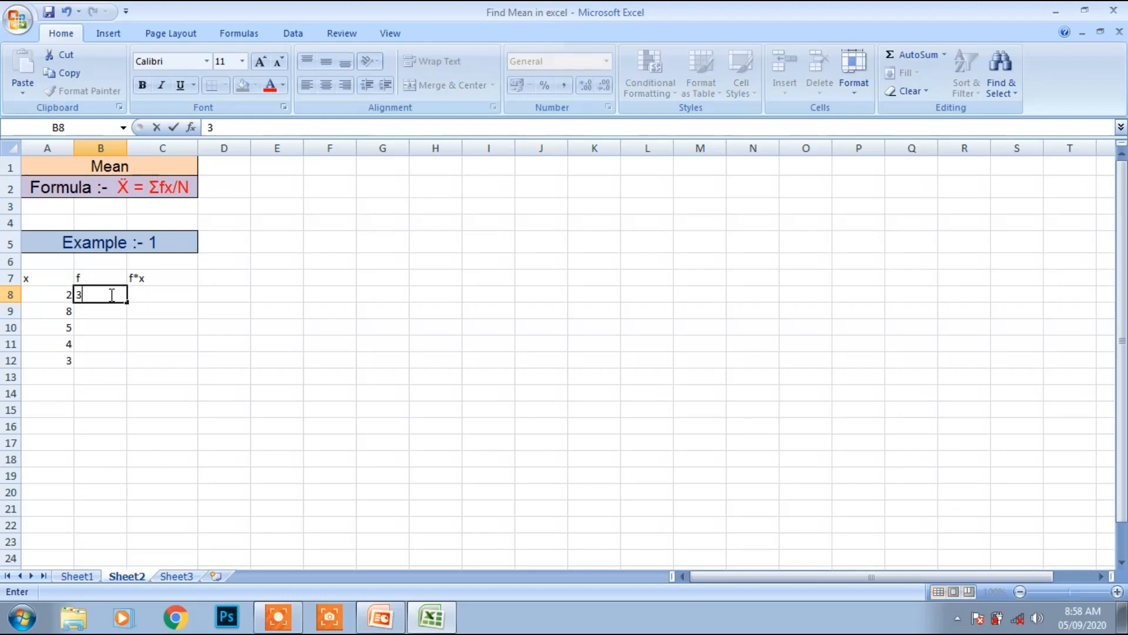
key("Return")
type("4")
key("Return")
type("6")
key("Return")
type("2")
key("Return")
type("5")
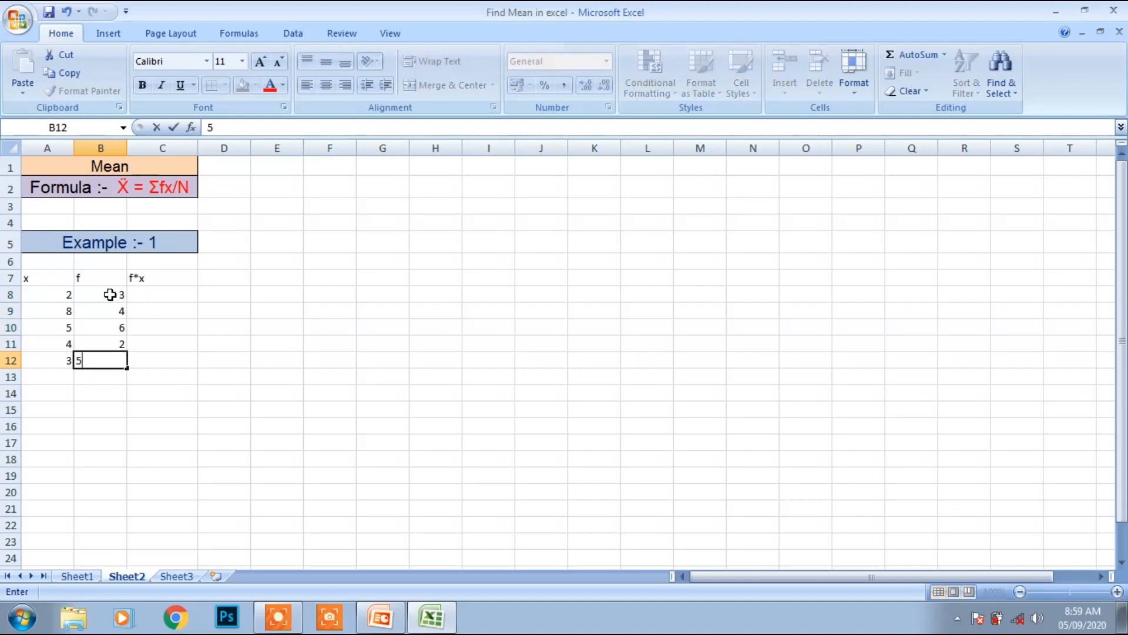
- Fill the f*x column in C8:C12 with the products 6, 32, 30, 8 and 15
left_click(155, 288)
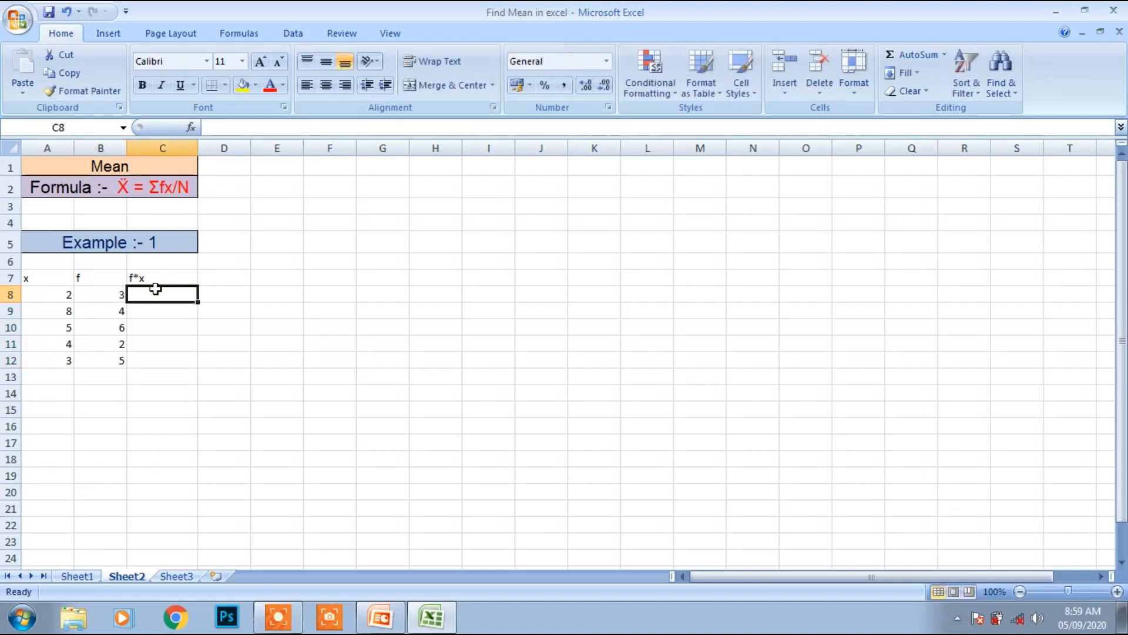
type("6")
key("Return")
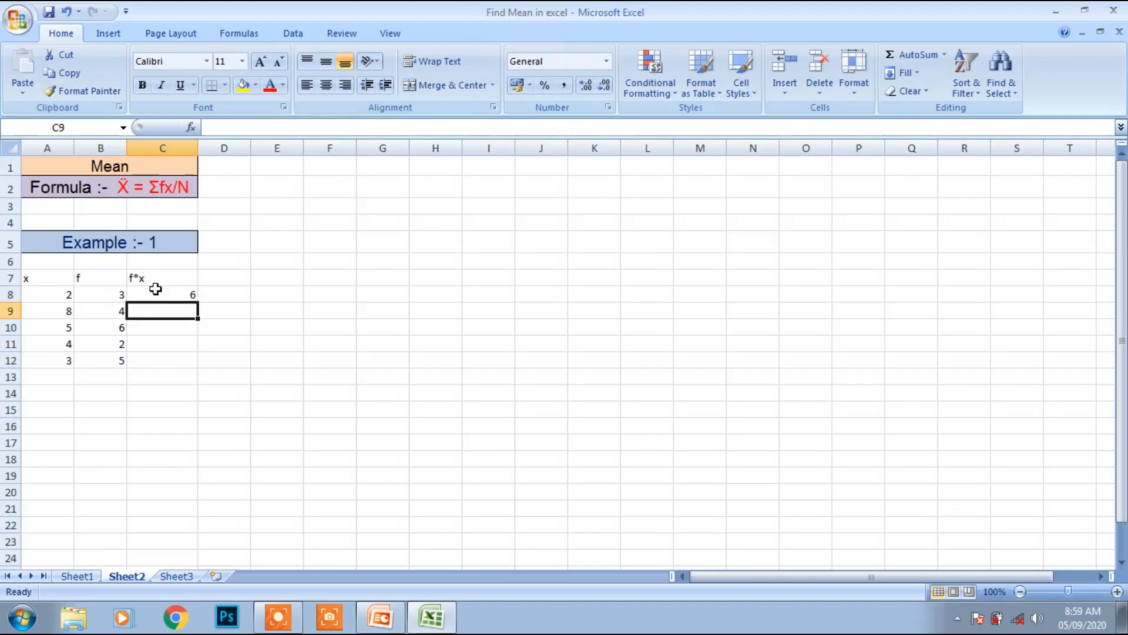
type("32")
key("Return")
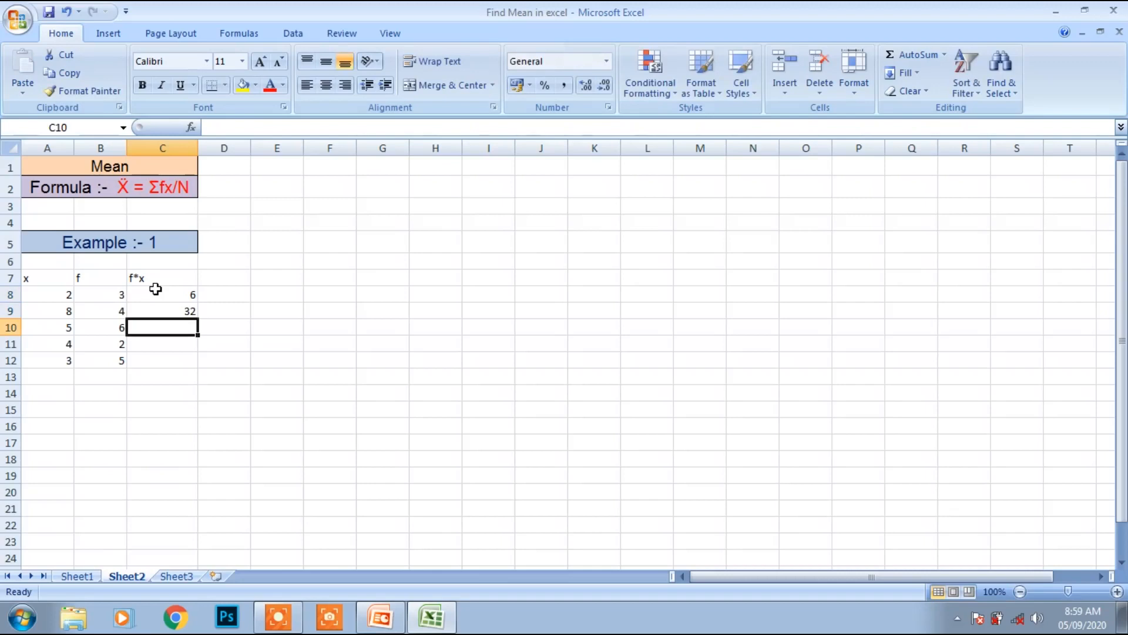
type("30")
key("Return")
type("8")
key("Return")
type("15")
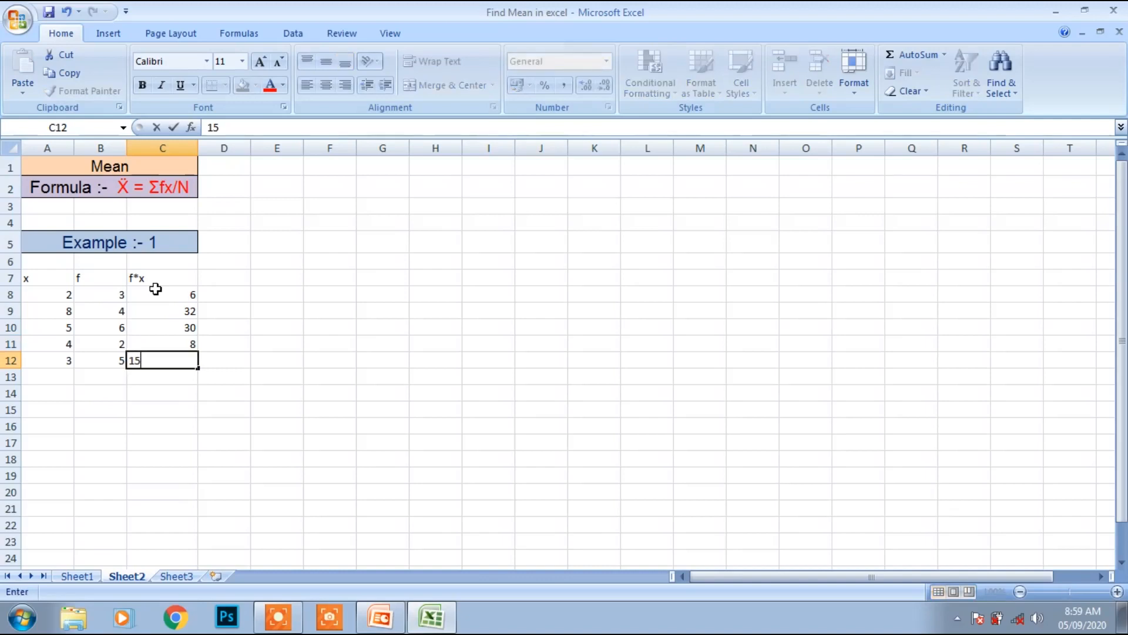
key("Return")
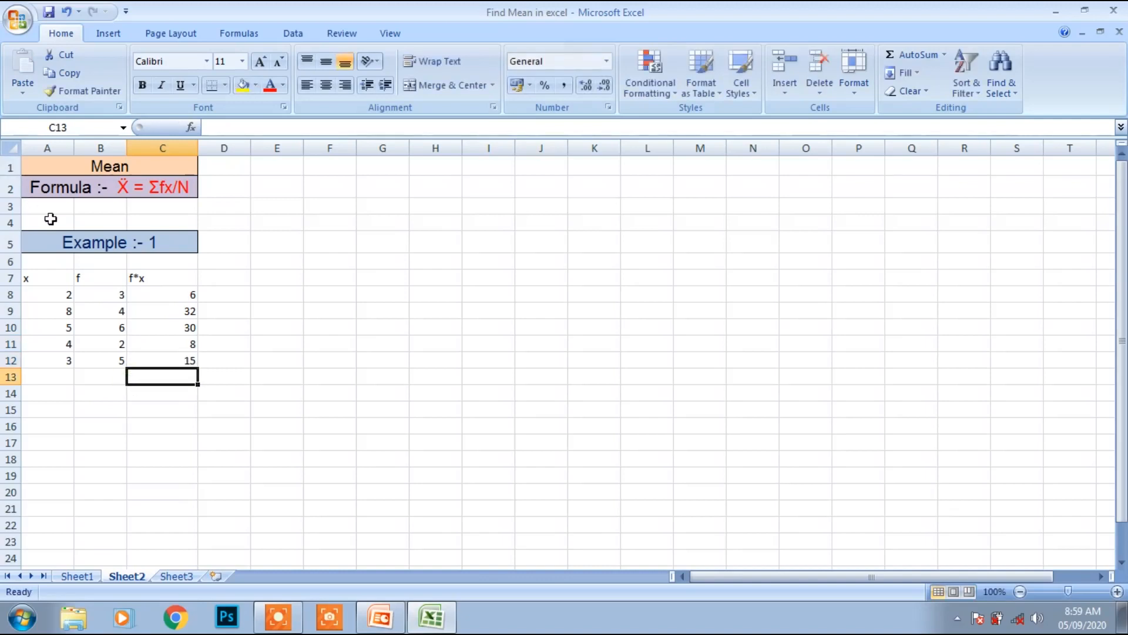
- Apply all borders to the table in A7:C12 and centre its contents horizontally and vertically
left_click_drag(51, 275, 182, 362)
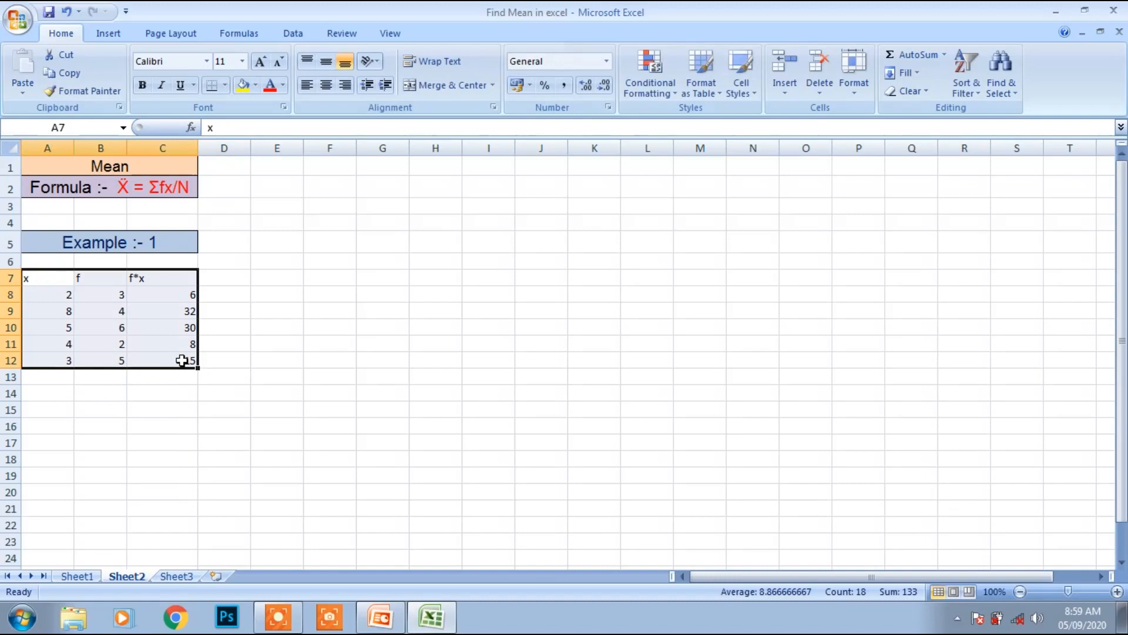
left_click(226, 85)
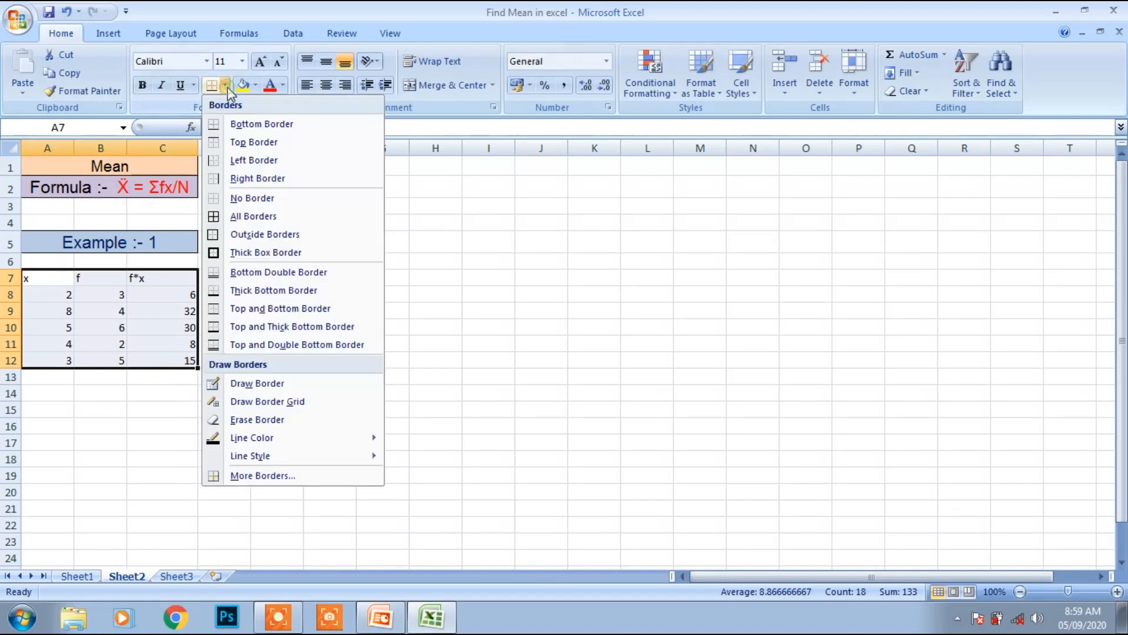
left_click(232, 217)
left_click(326, 85)
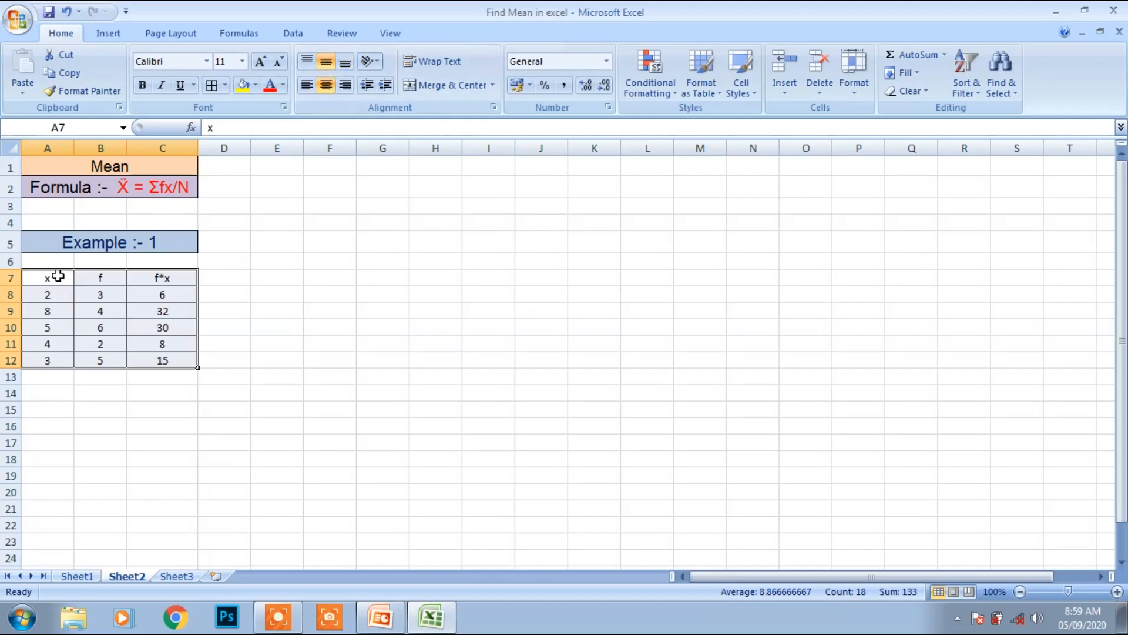
- Format the header row A7:C7 in bold Helvetica size 16 with a tan fill
left_click_drag(56, 276, 129, 272)
left_click(183, 67)
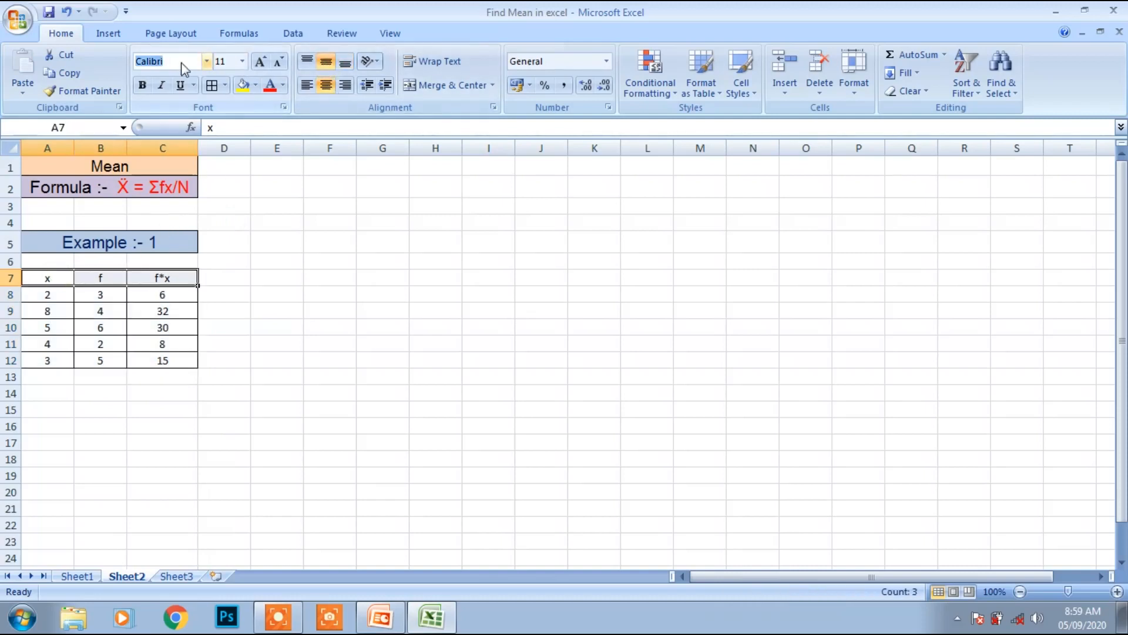
type("Helvetica")
key("Return")
left_click(260, 61)
left_click(260, 62)
left_click(260, 61)
left_click(141, 85)
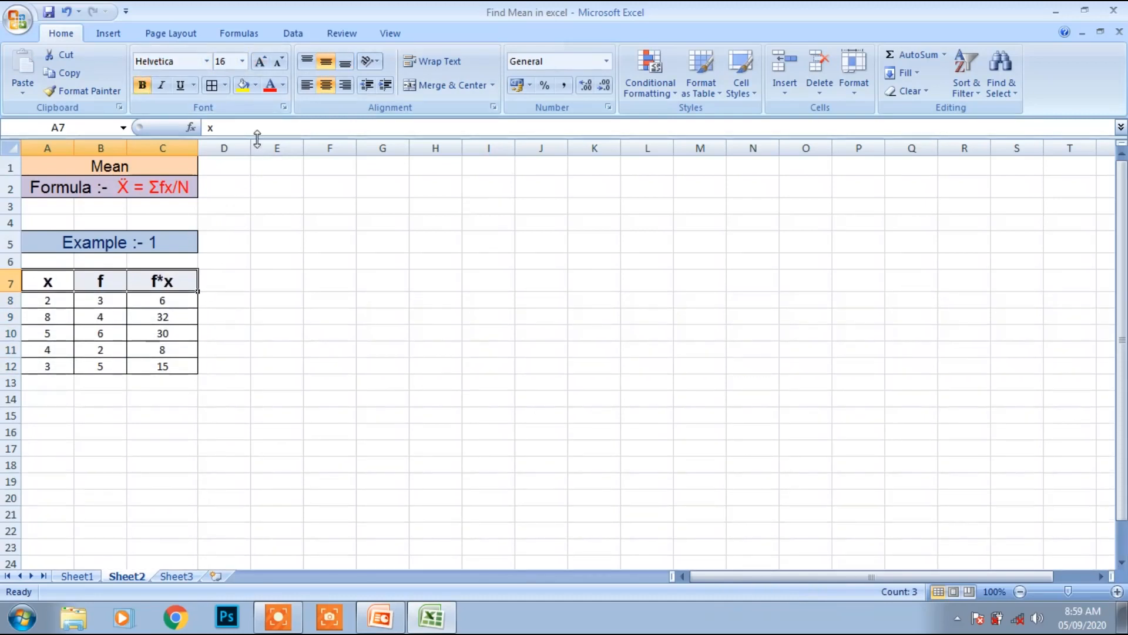
left_click(256, 85)
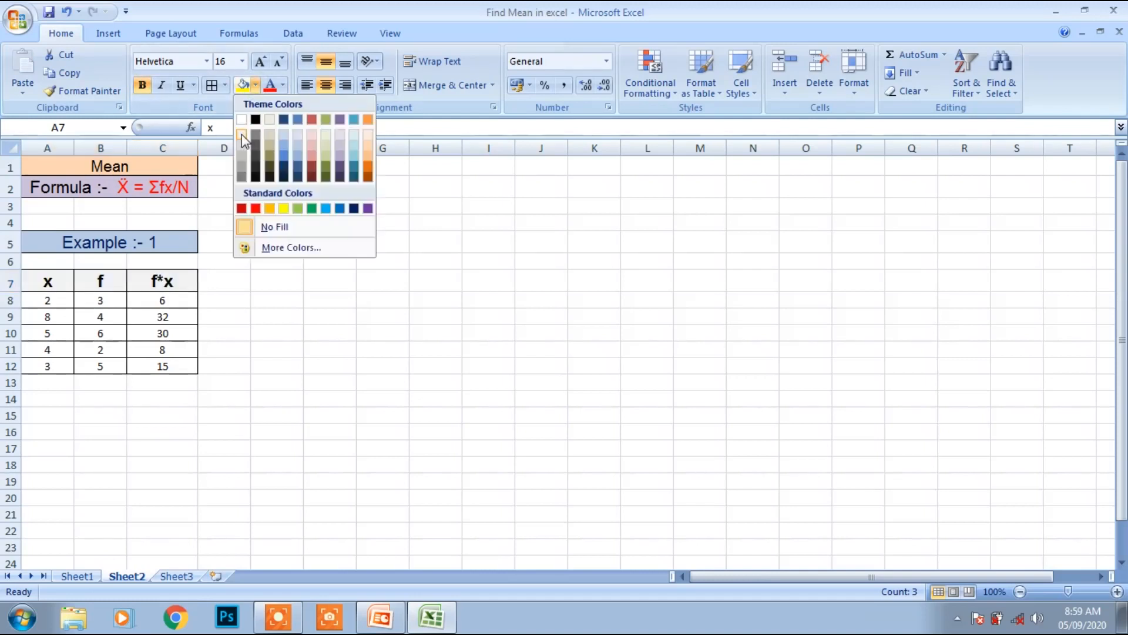
left_click(269, 153)
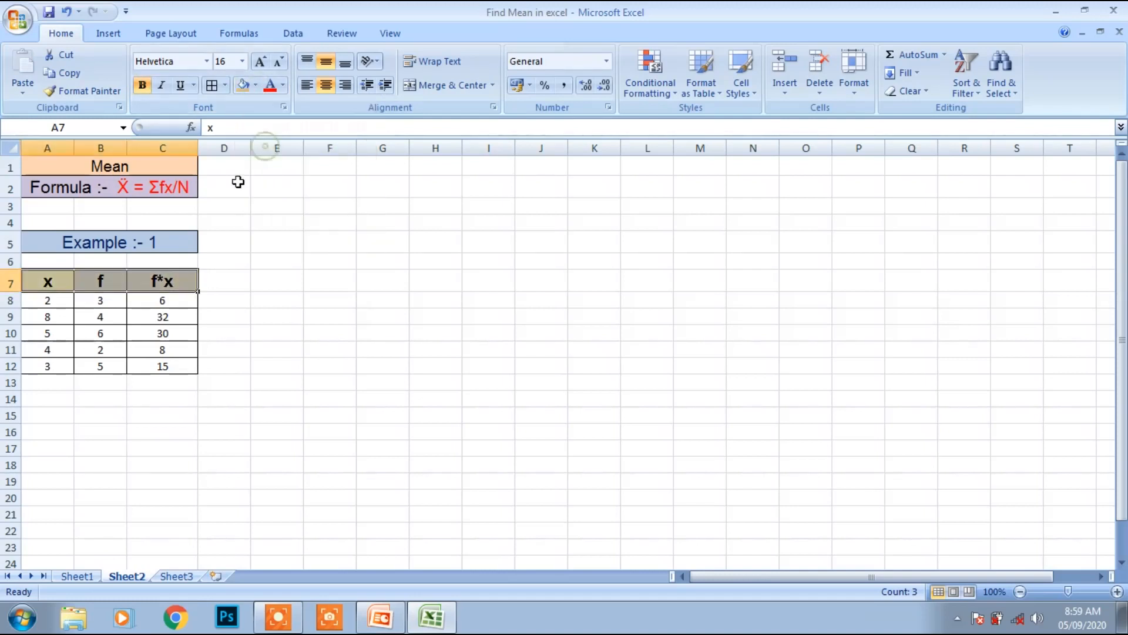
- Format the data cells A8:C12 in Helvetica size 12 with a light tan fill
left_click(46, 301)
left_click_drag(46, 302, 173, 368)
left_click(183, 61)
type("Hel")
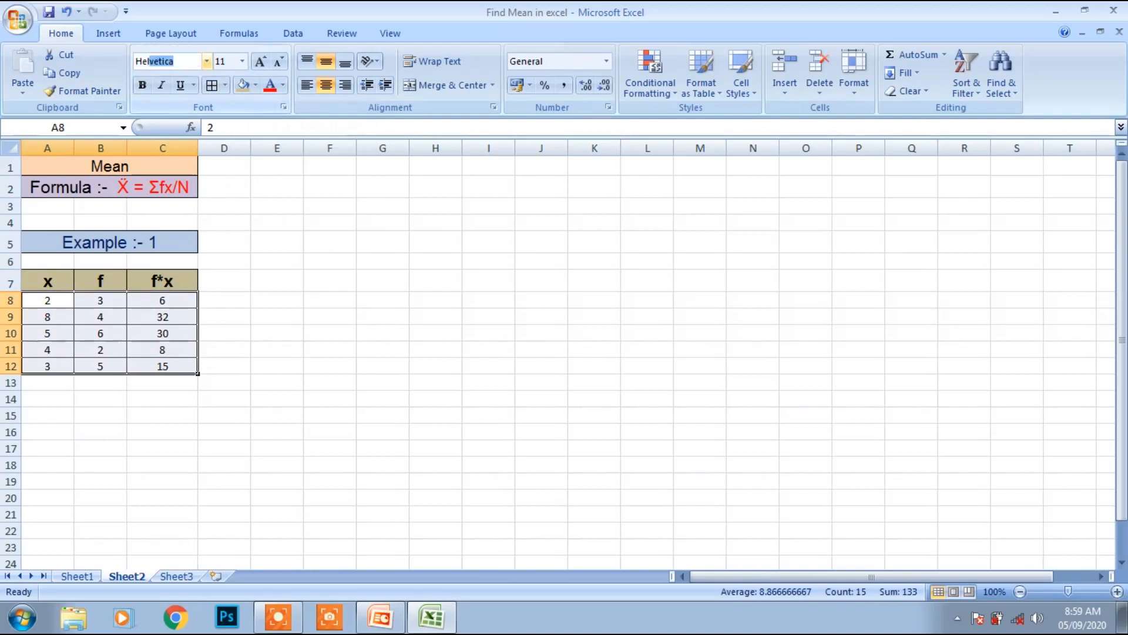
key("Return")
left_click(259, 62)
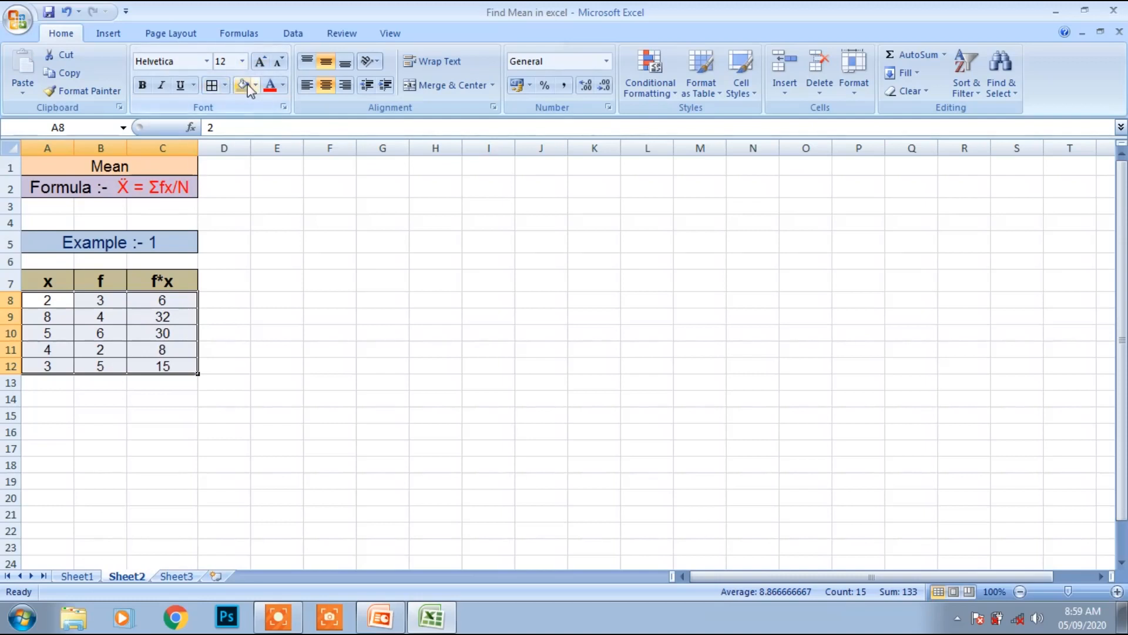
left_click(255, 86)
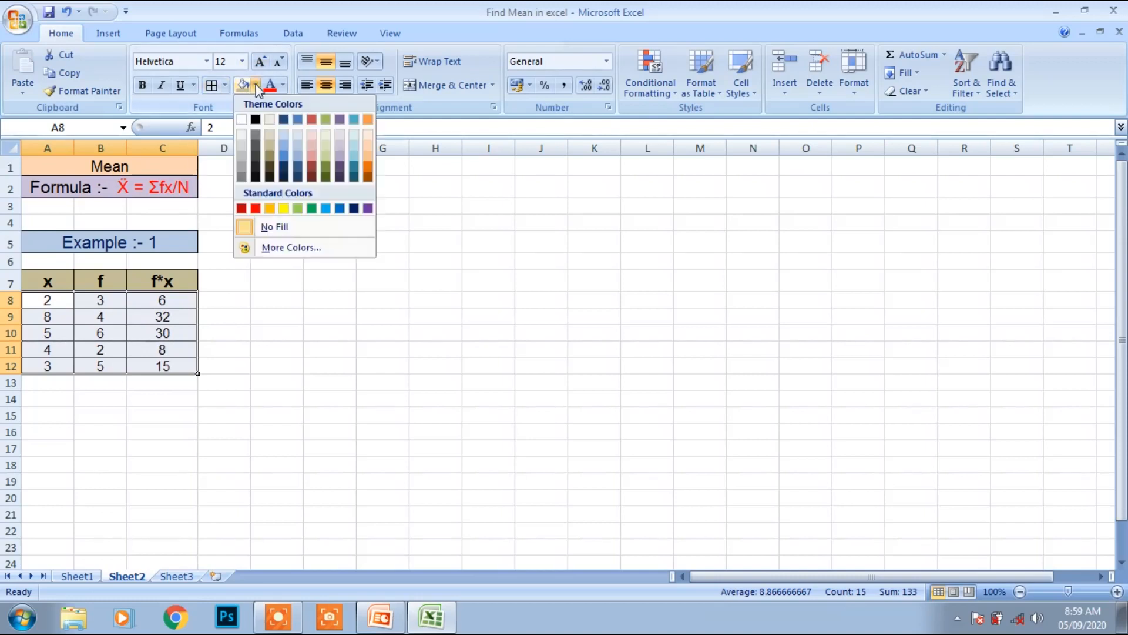
left_click(268, 135)
left_click(55, 397)
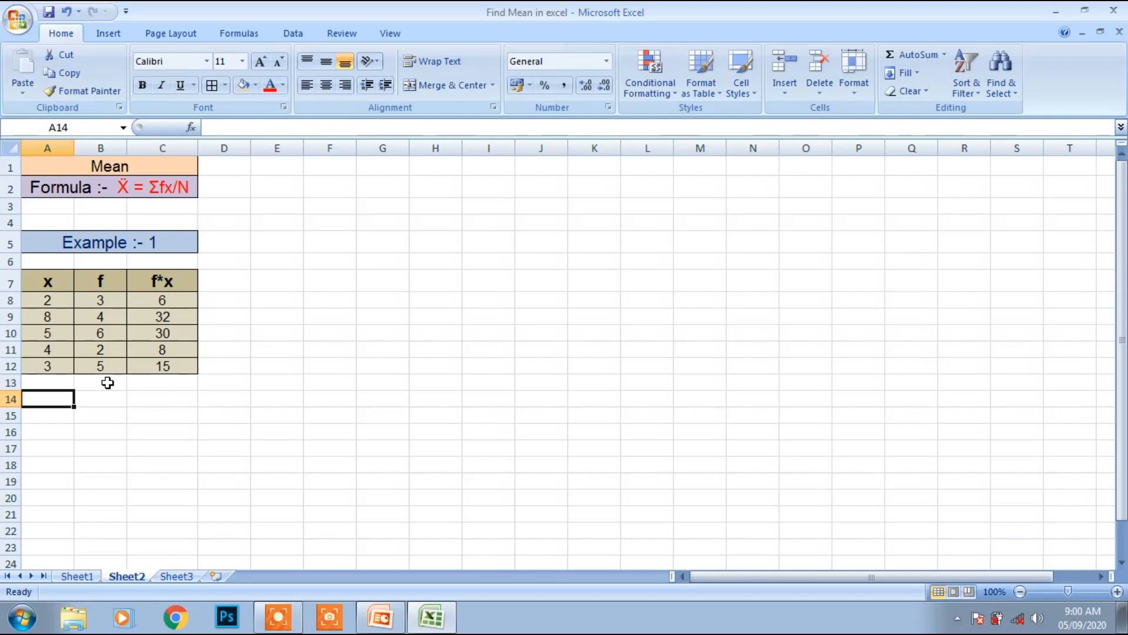
- Apply all borders to B13:C13 below the table and set their font to Times New Roman size 12
left_click_drag(108, 383, 154, 381)
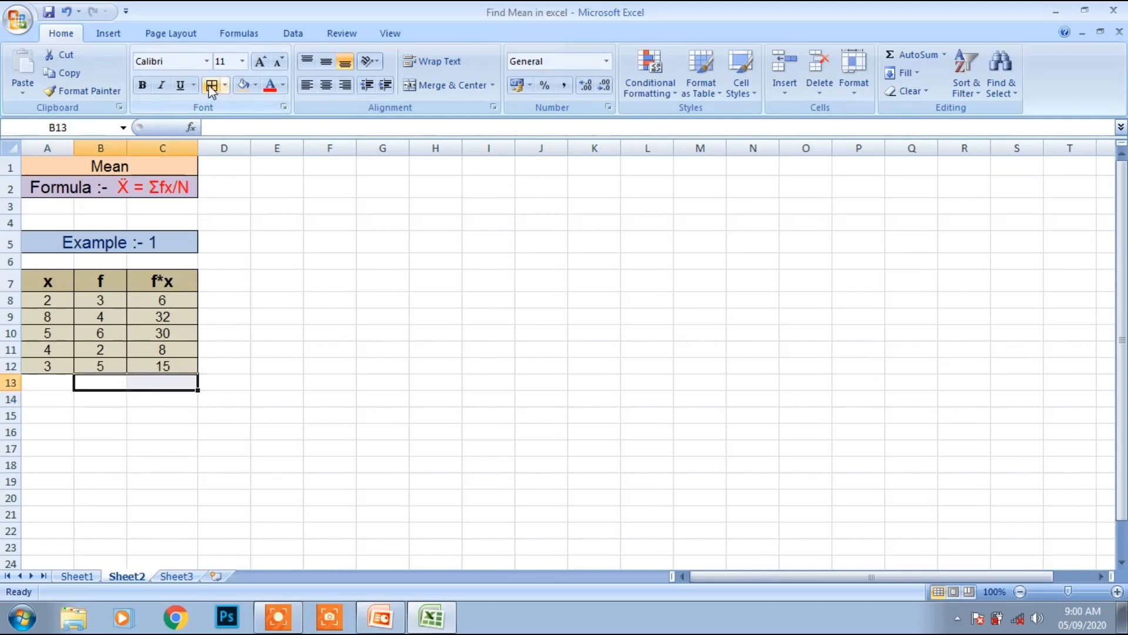
left_click(208, 62)
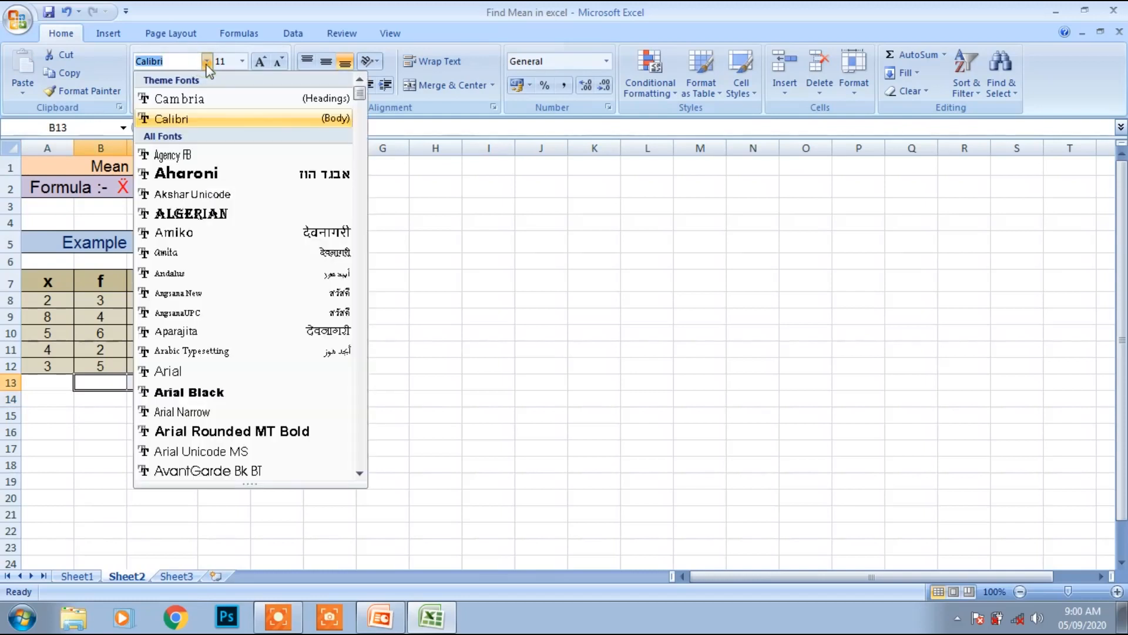
type("ti")
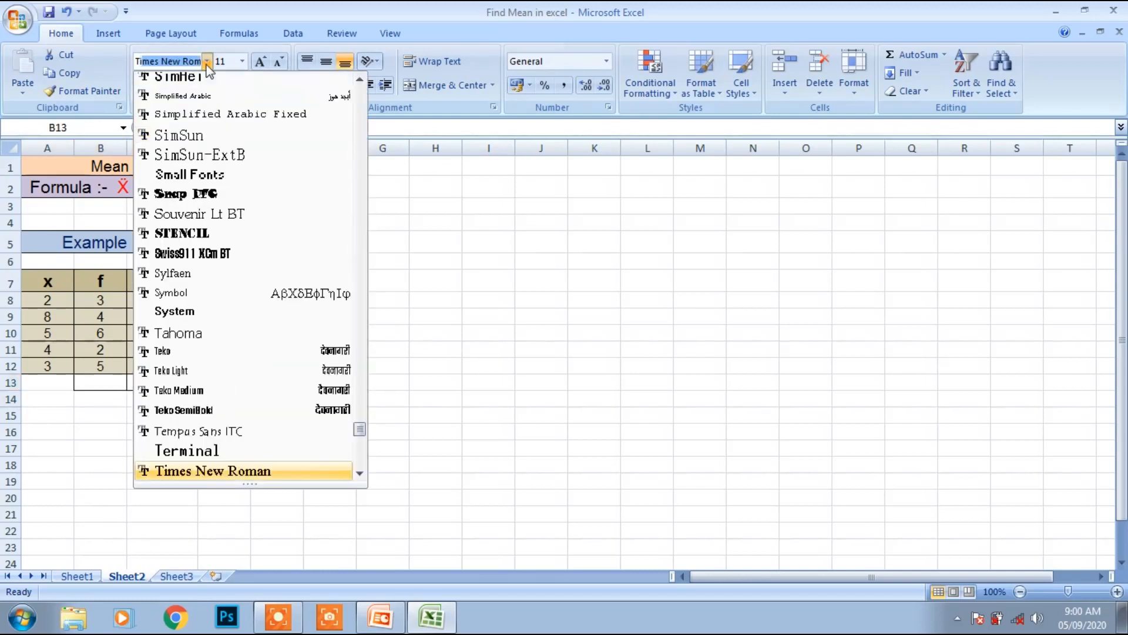
key("Return")
left_click(260, 61)
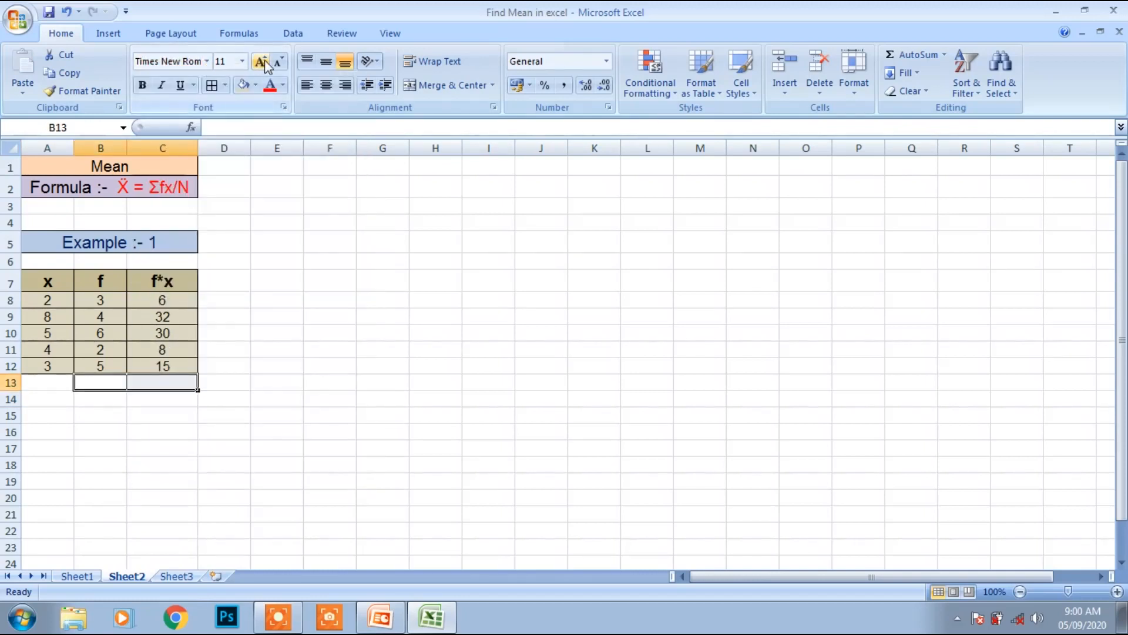
- Enter N=20 in B13 and check it against the f values in B8:B12
left_click(112, 380)
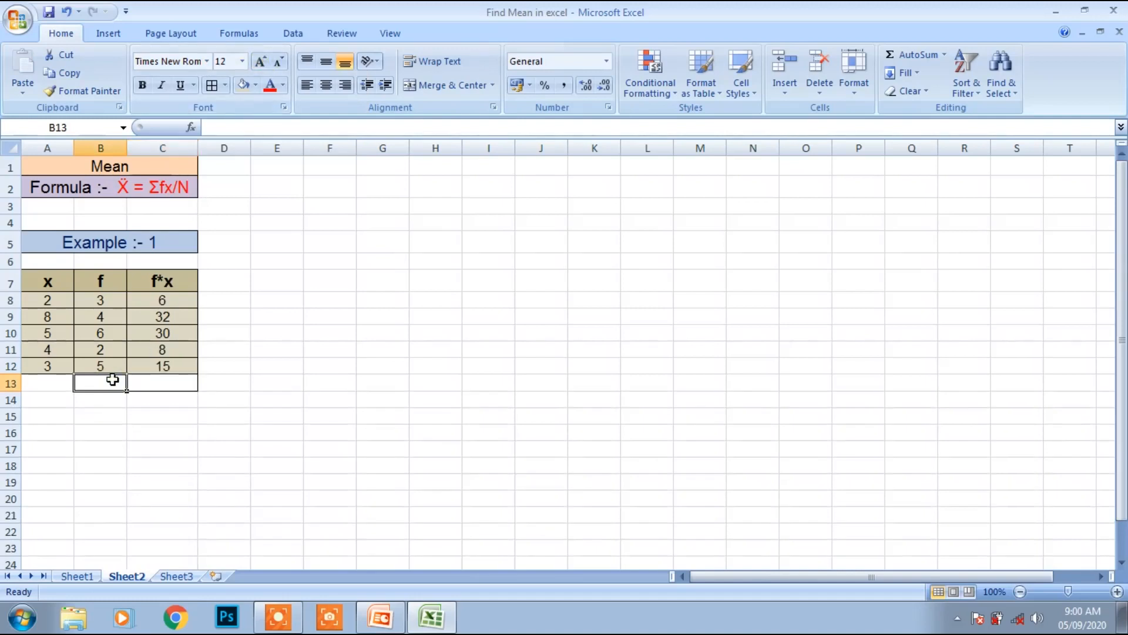
left_click(189, 191)
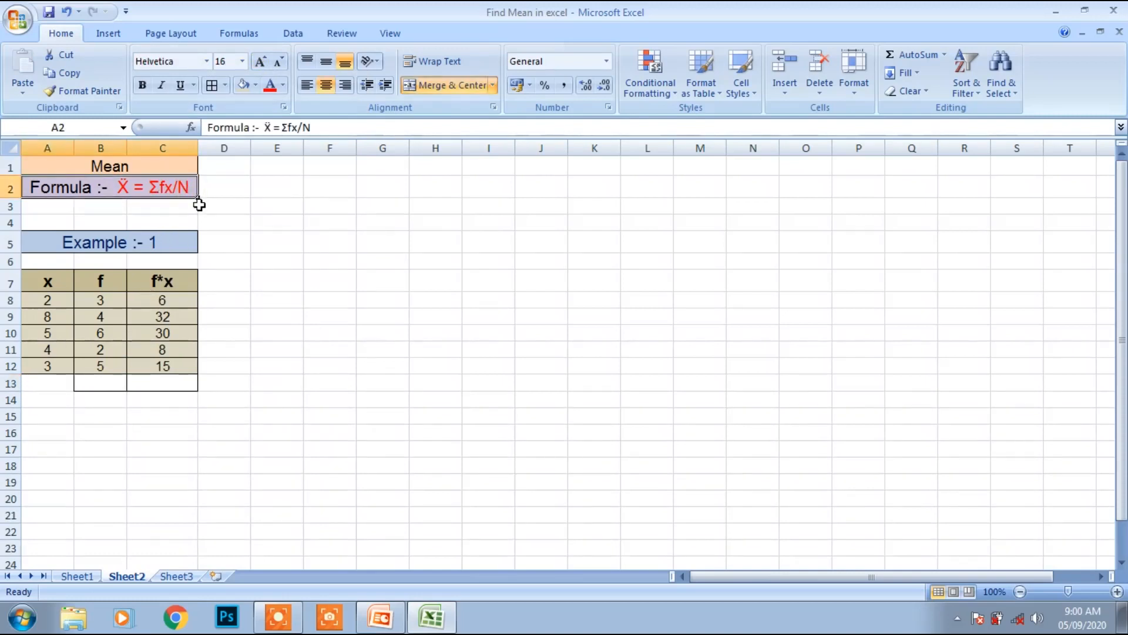
left_click(111, 385)
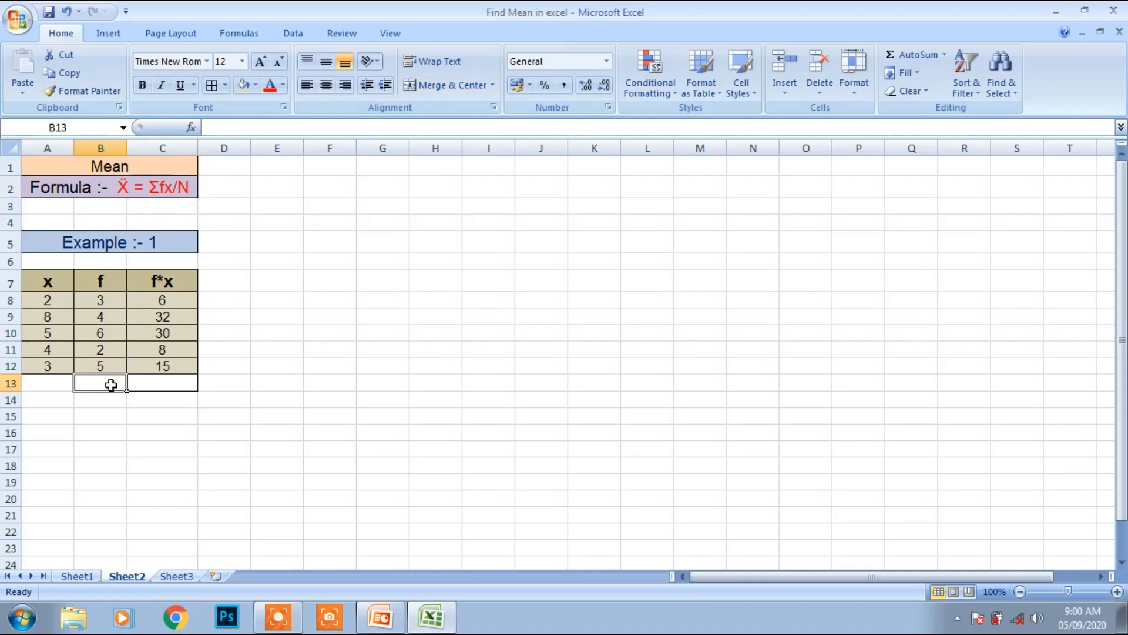
type("N=")
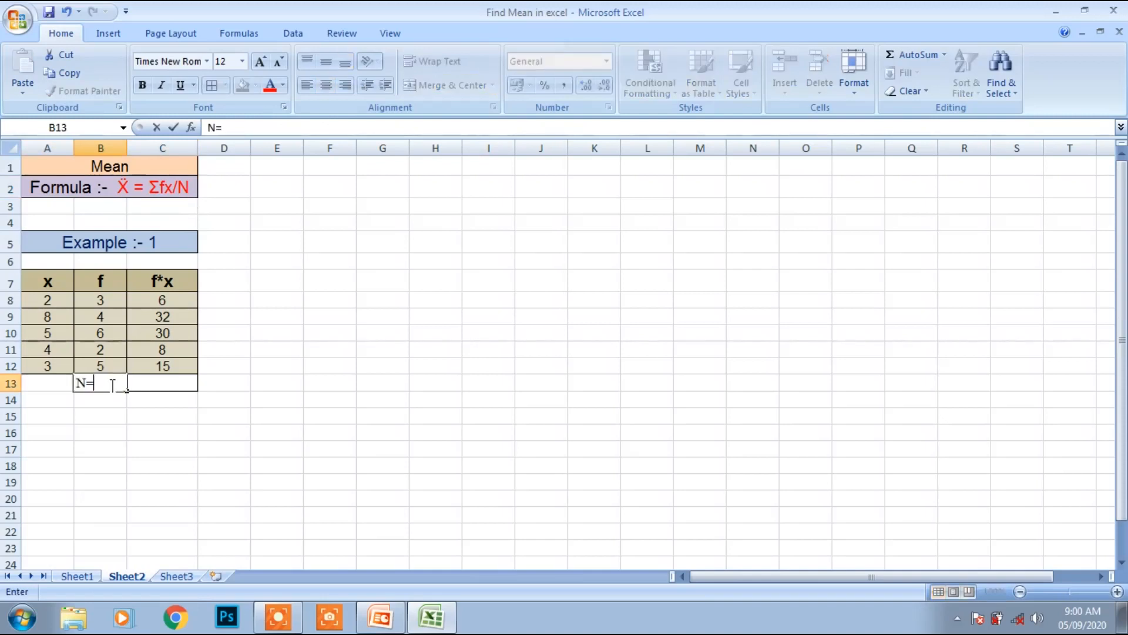
type("20")
left_click_drag(98, 300, 108, 367)
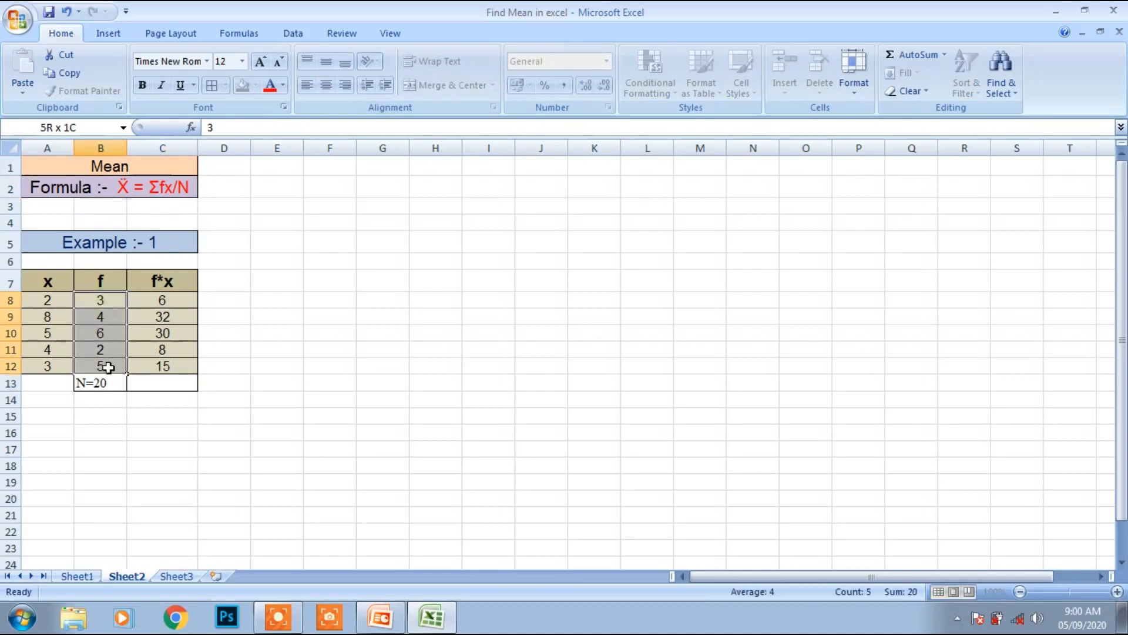
left_click(108, 367)
- Replace the entry in B13 with the formula =sum(B8:B12) to total the f column
double_click(110, 383)
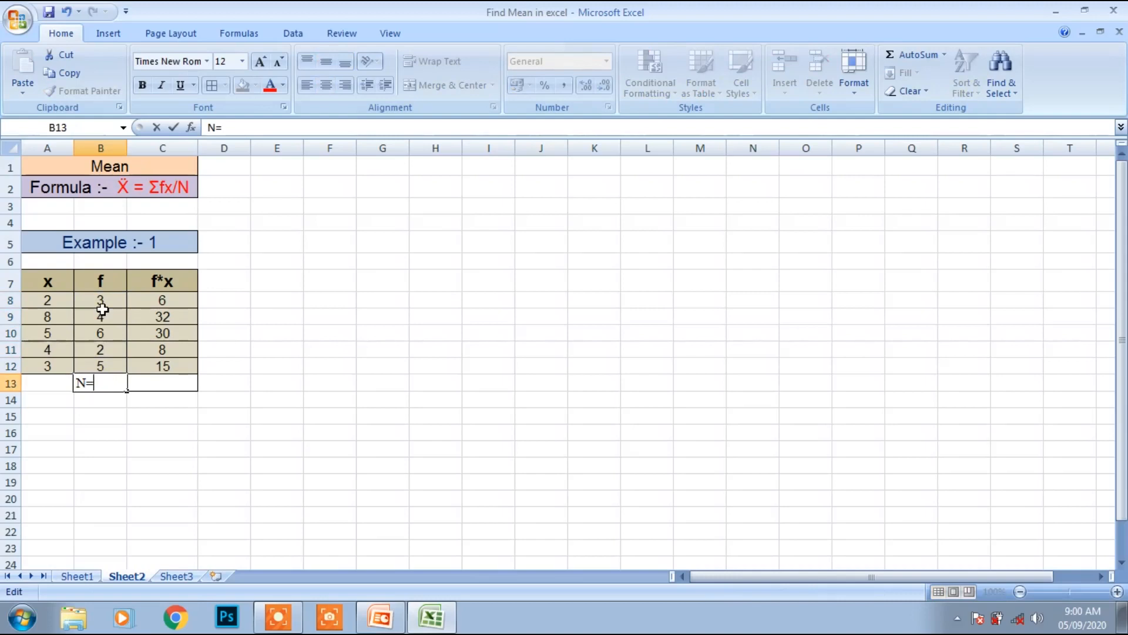
type("um")
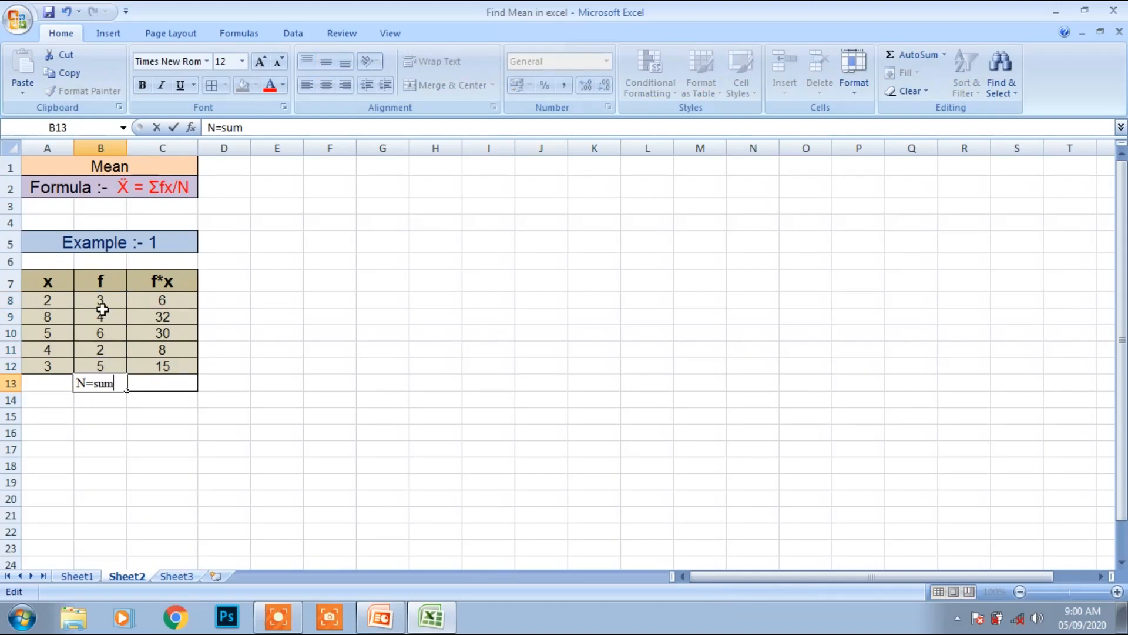
type("(")
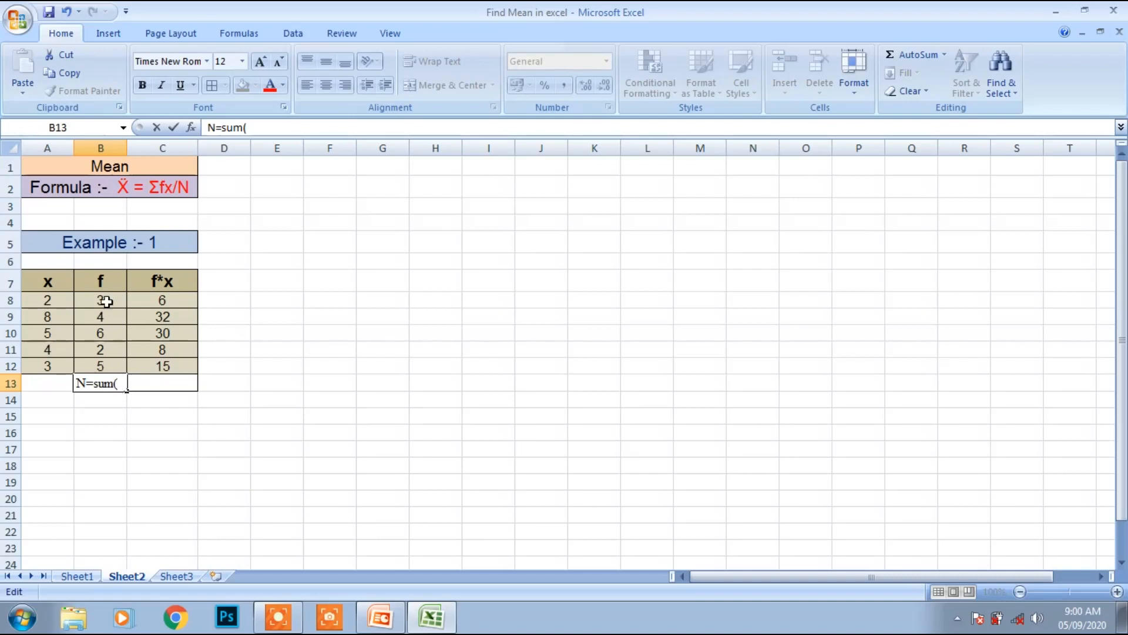
left_click_drag(101, 300, 104, 365)
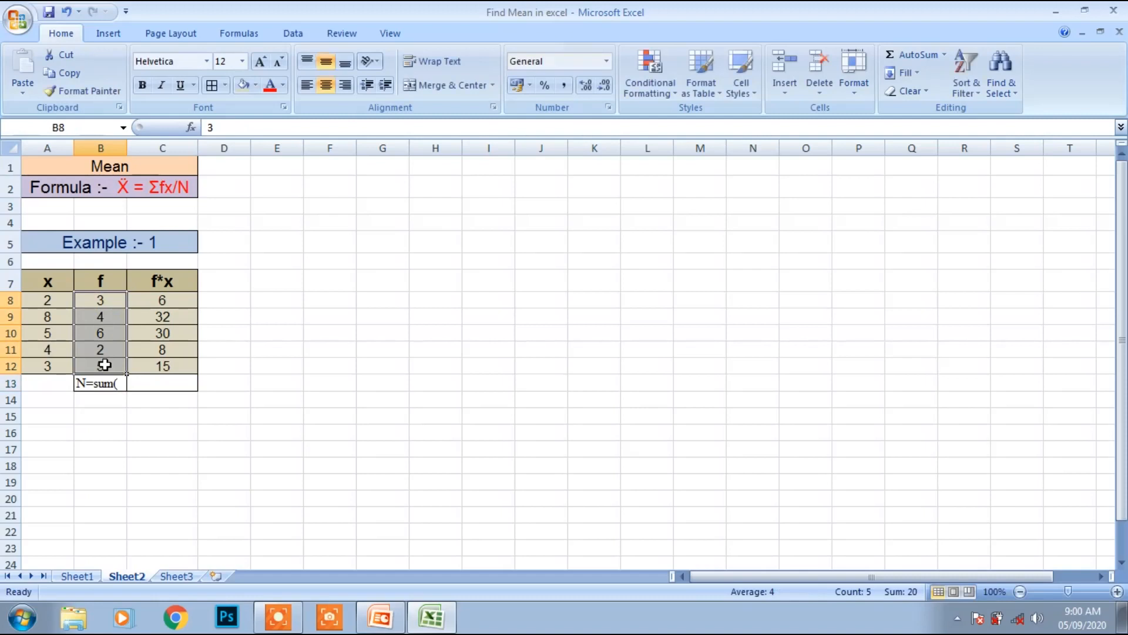
double_click(86, 382)
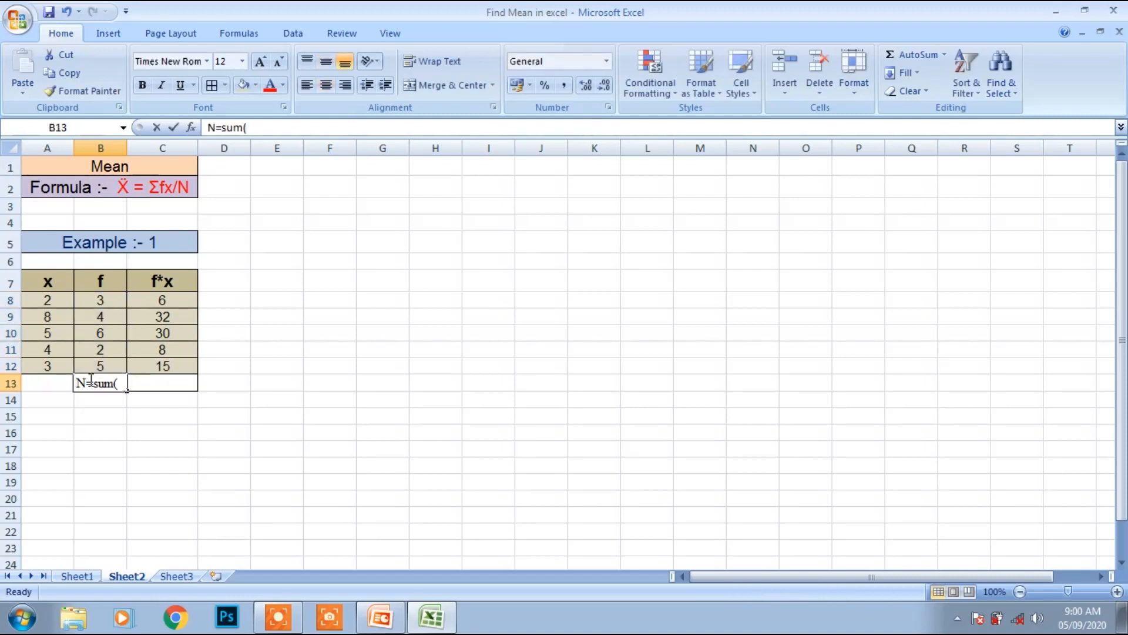
key("BackSpace")
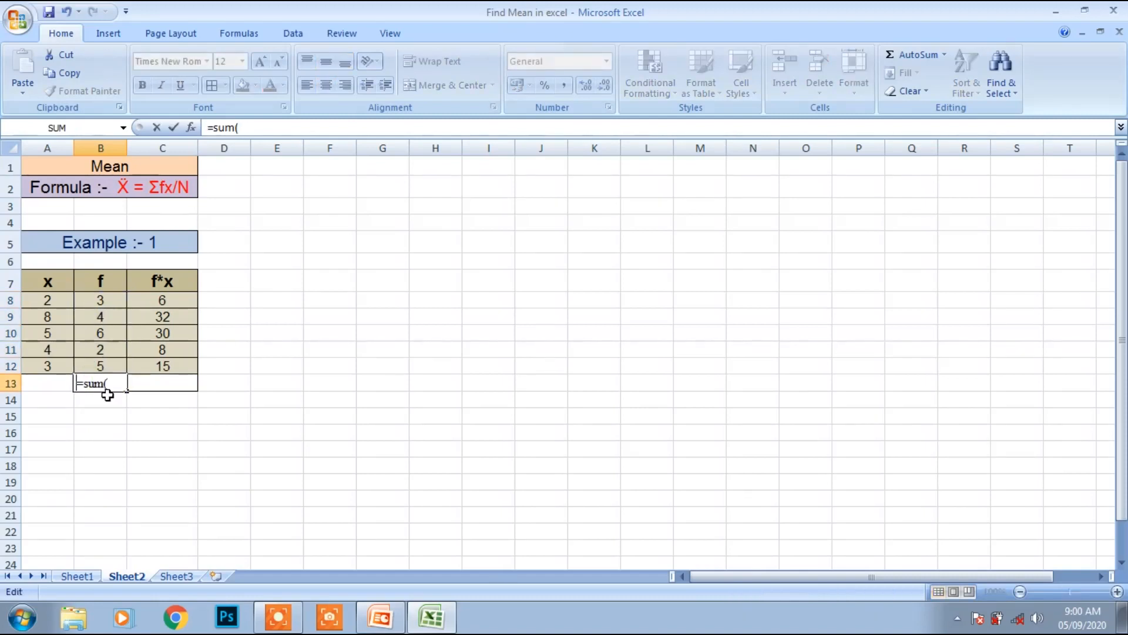
left_click(118, 383)
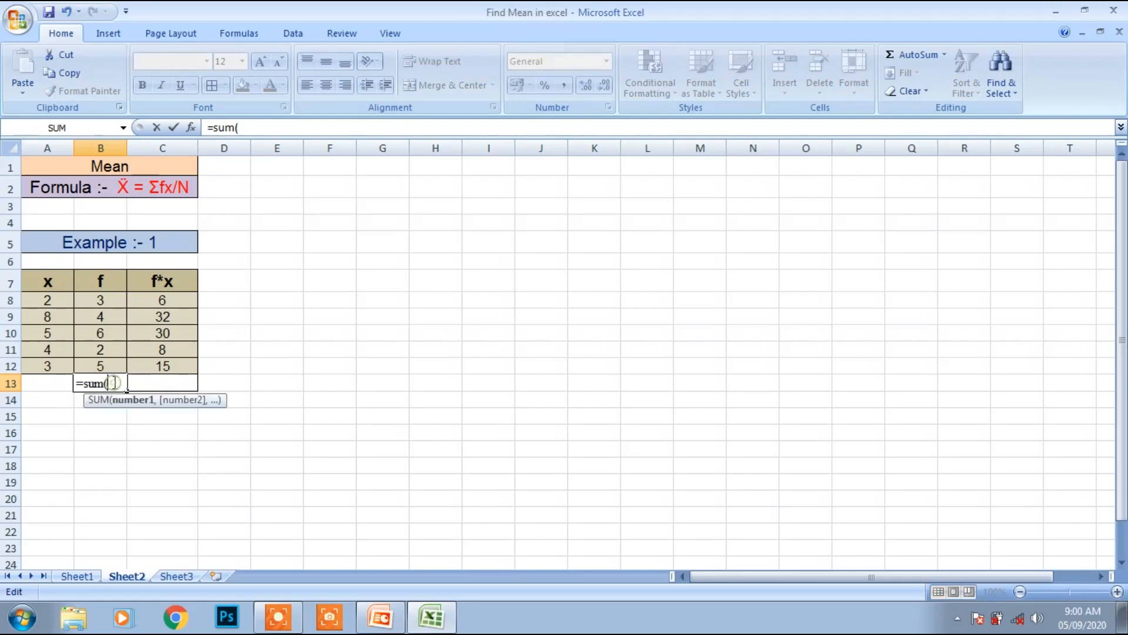
left_click_drag(99, 306, 100, 358)
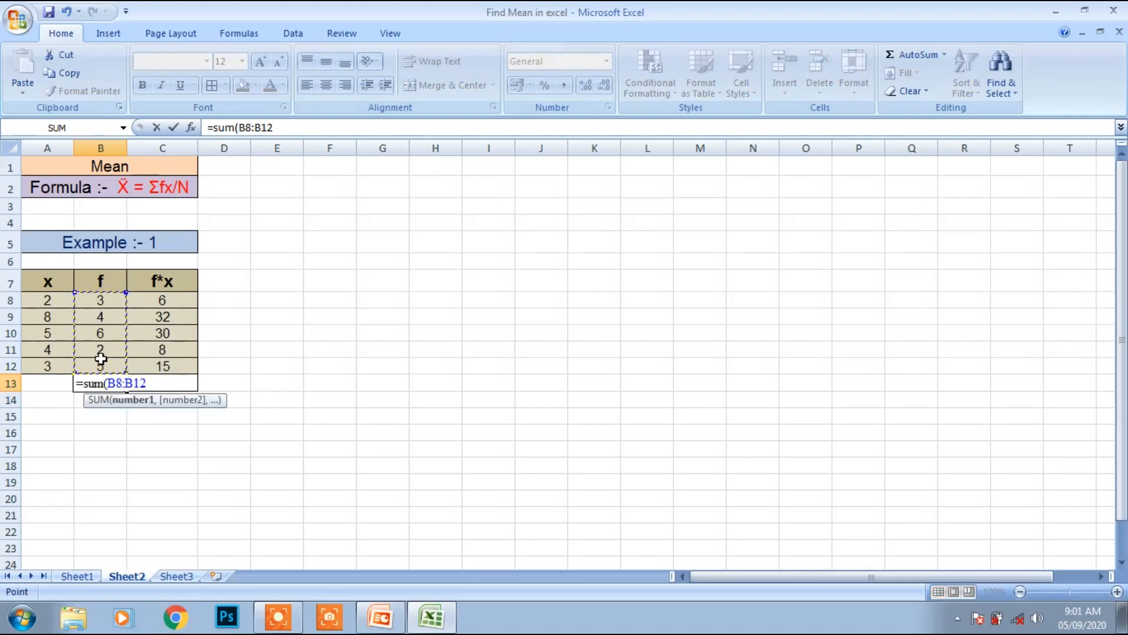
type(")")
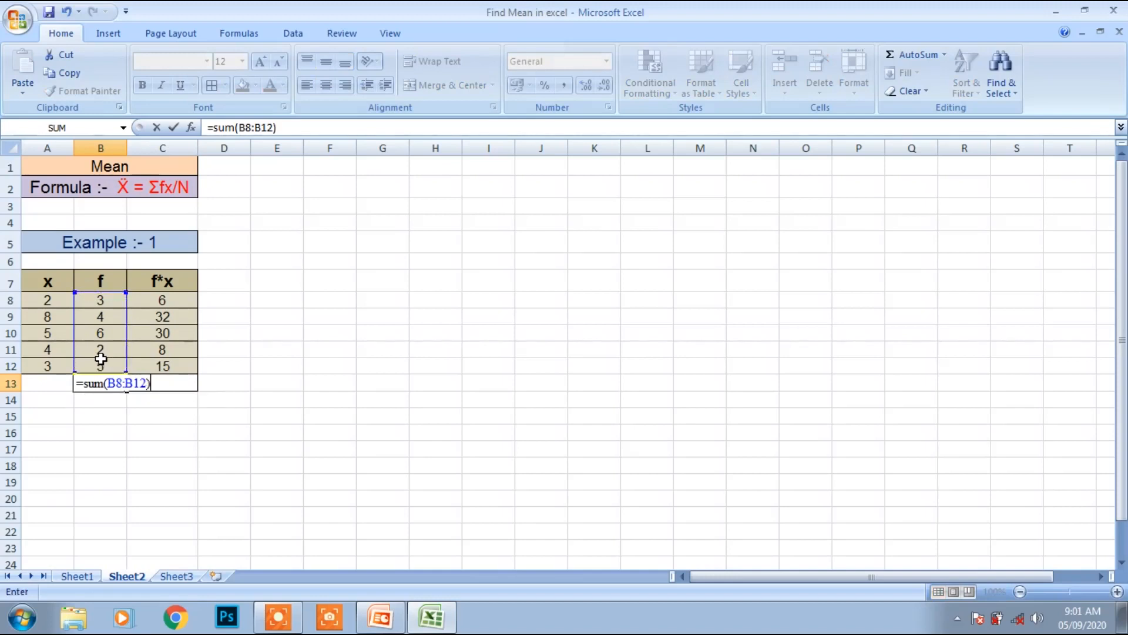
key("Return")
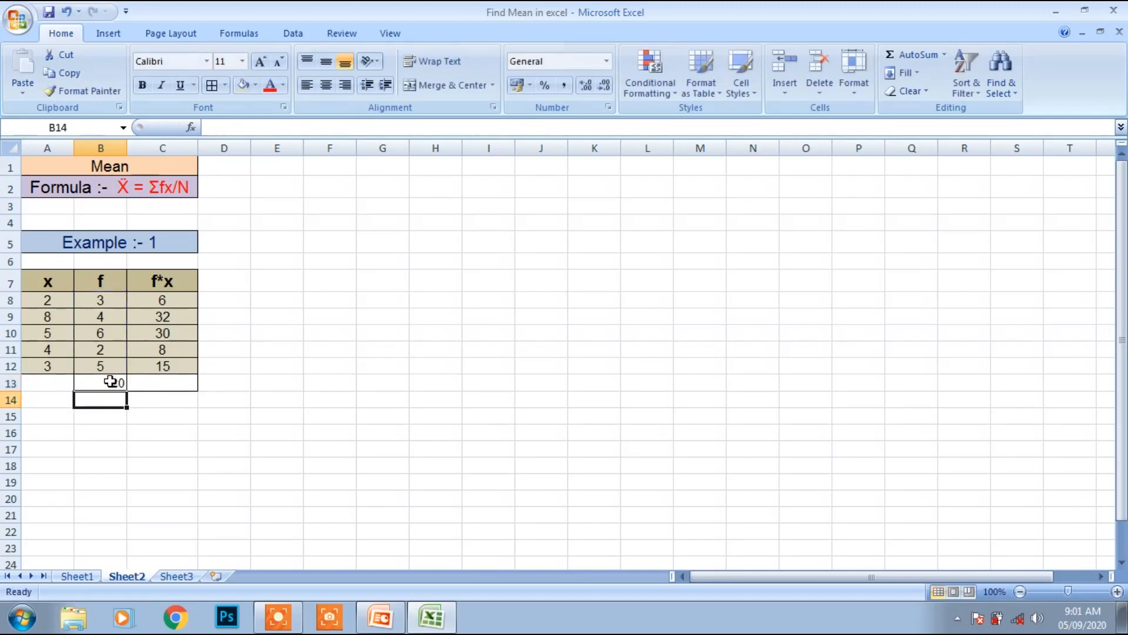
double_click(109, 382)
left_click(90, 464)
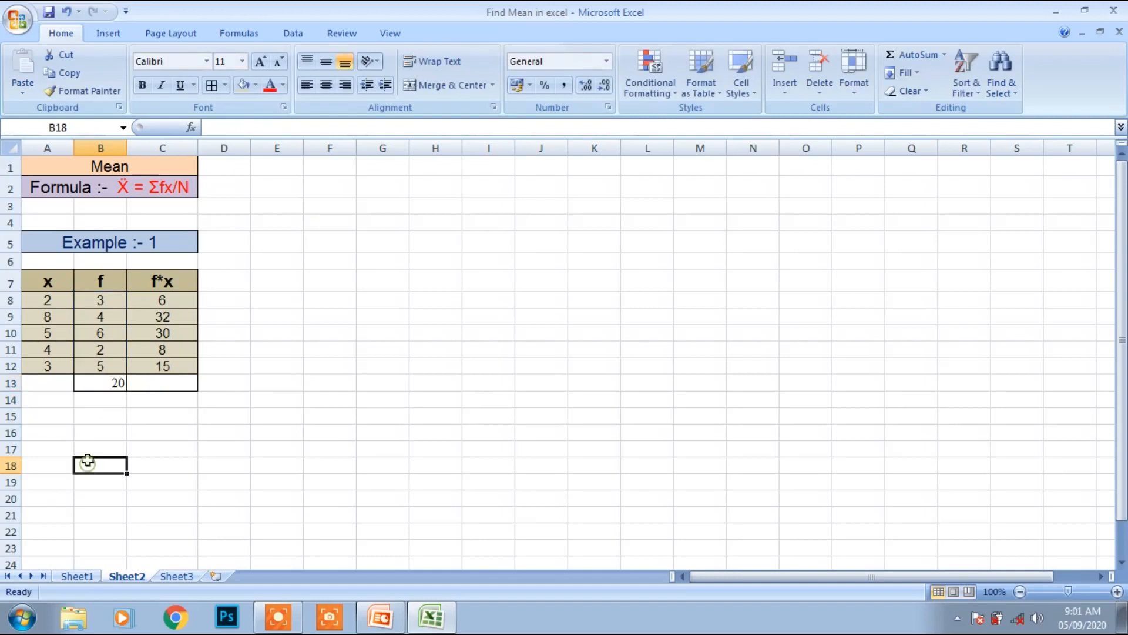
left_click(89, 382)
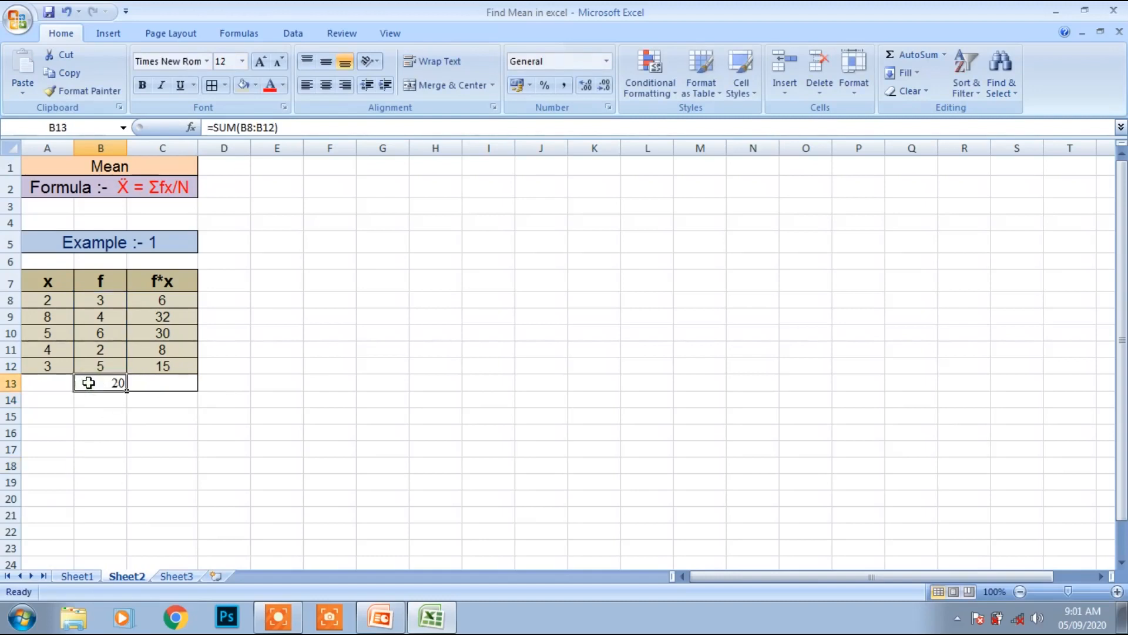
double_click(88, 383)
left_click(100, 463)
left_click(114, 382)
- Label A14 with N= and enter 20 in B14
left_click(55, 403)
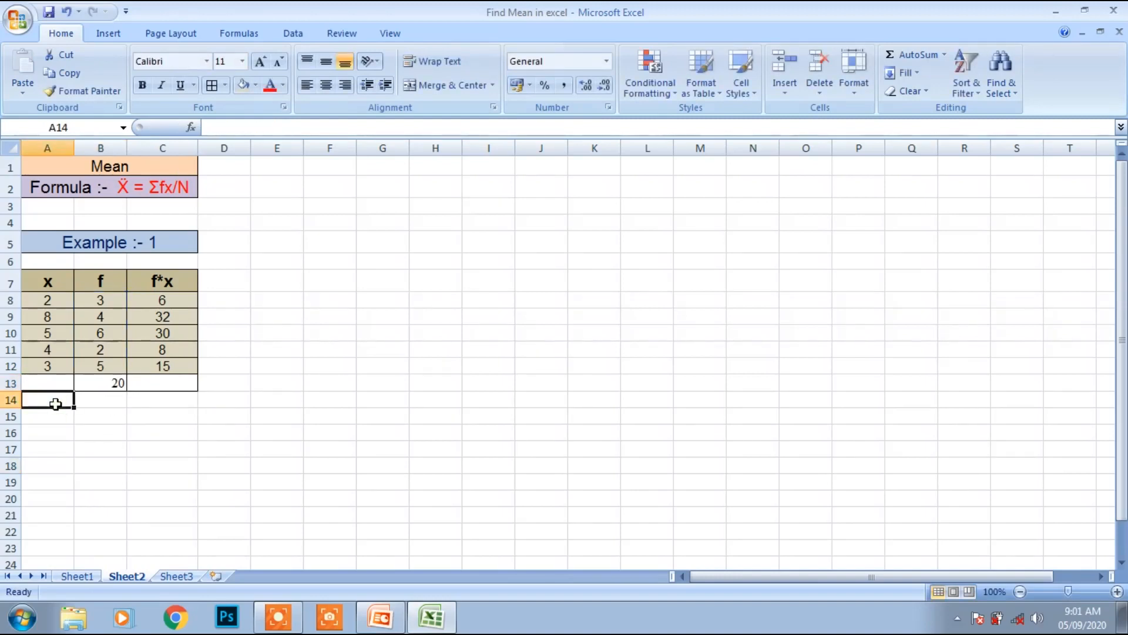
type("N=")
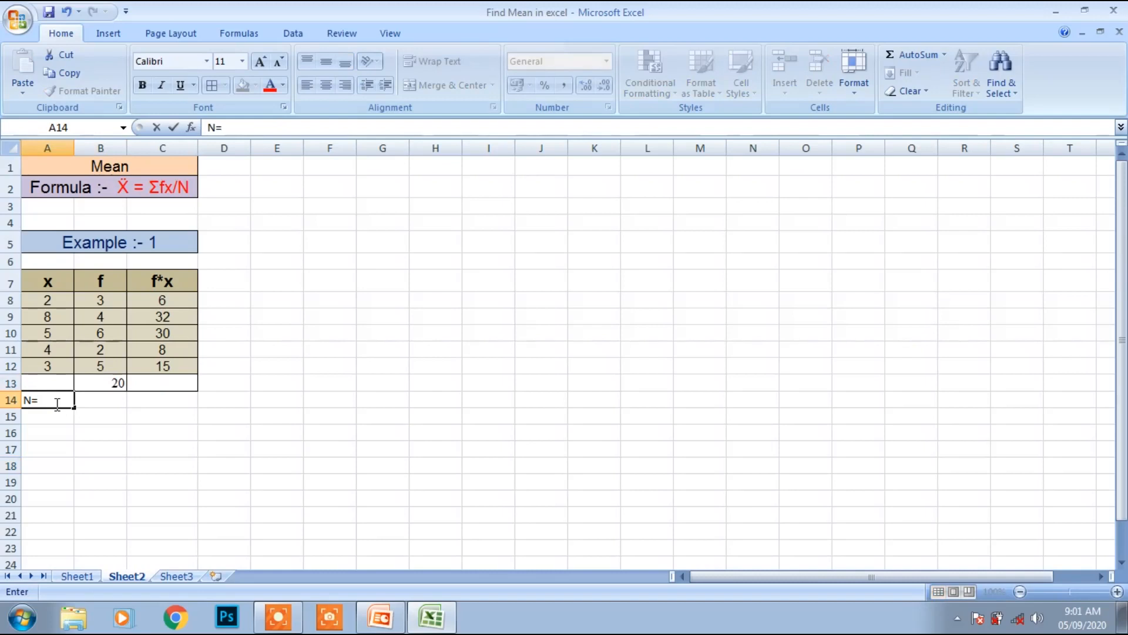
left_click(92, 405)
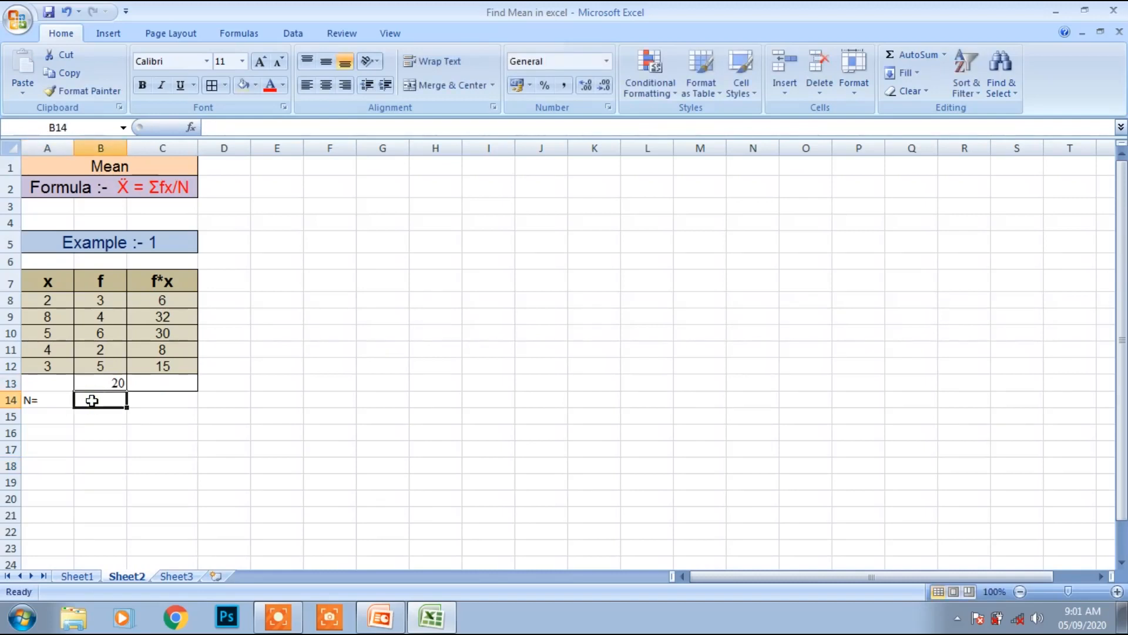
type("20")
left_click(160, 402)
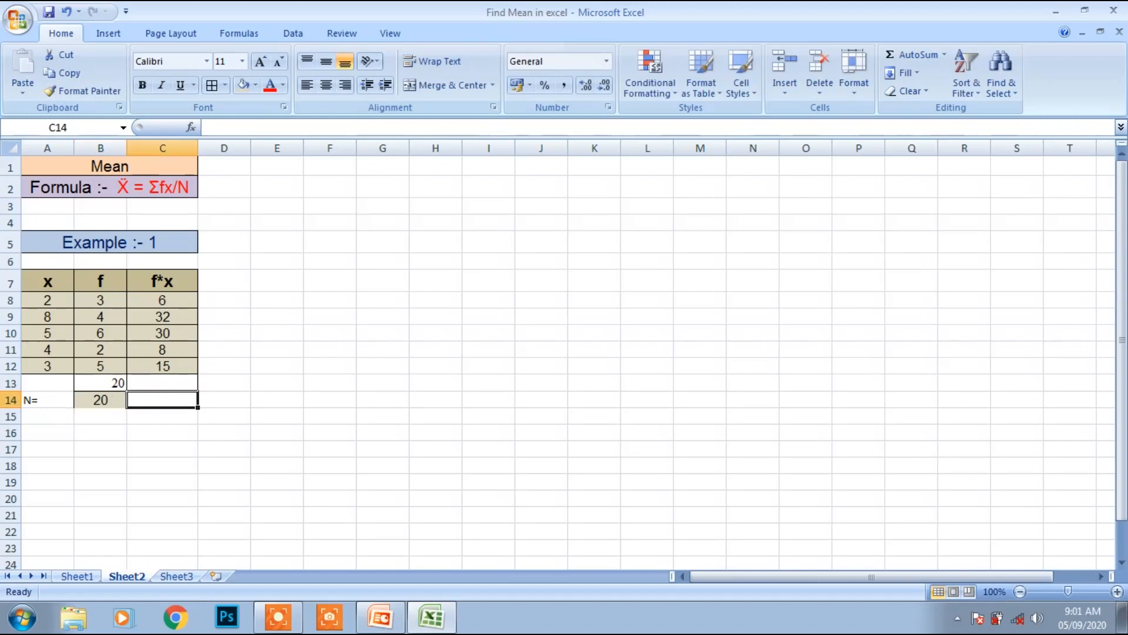
- Delete the whole of row 14 containing the N= label
right_click(11, 401)
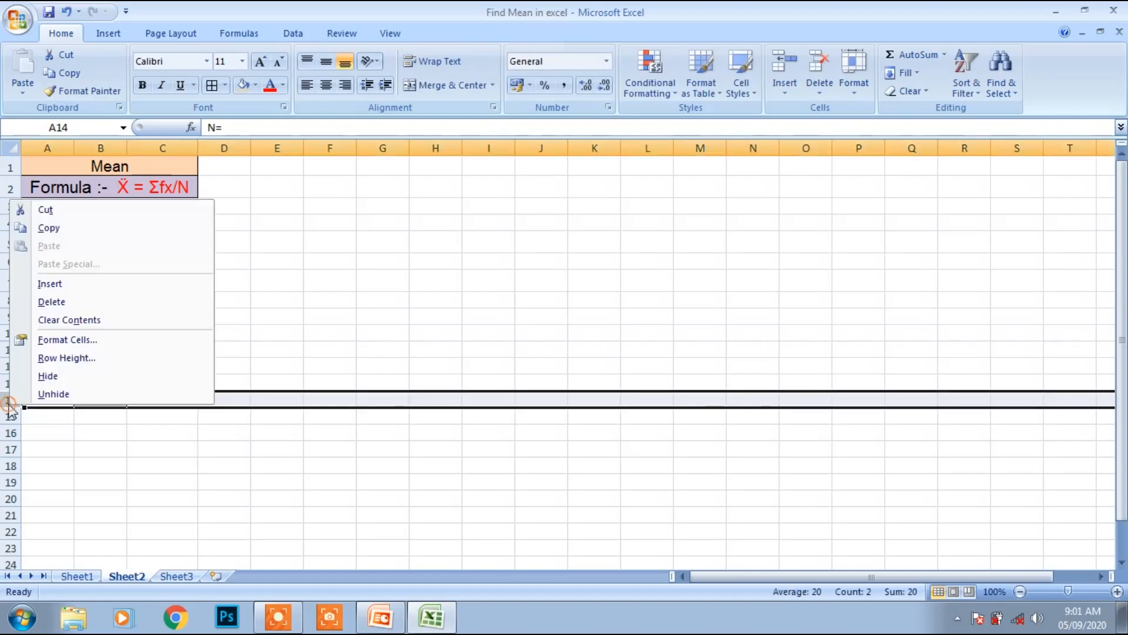
left_click(76, 297)
left_click(131, 400)
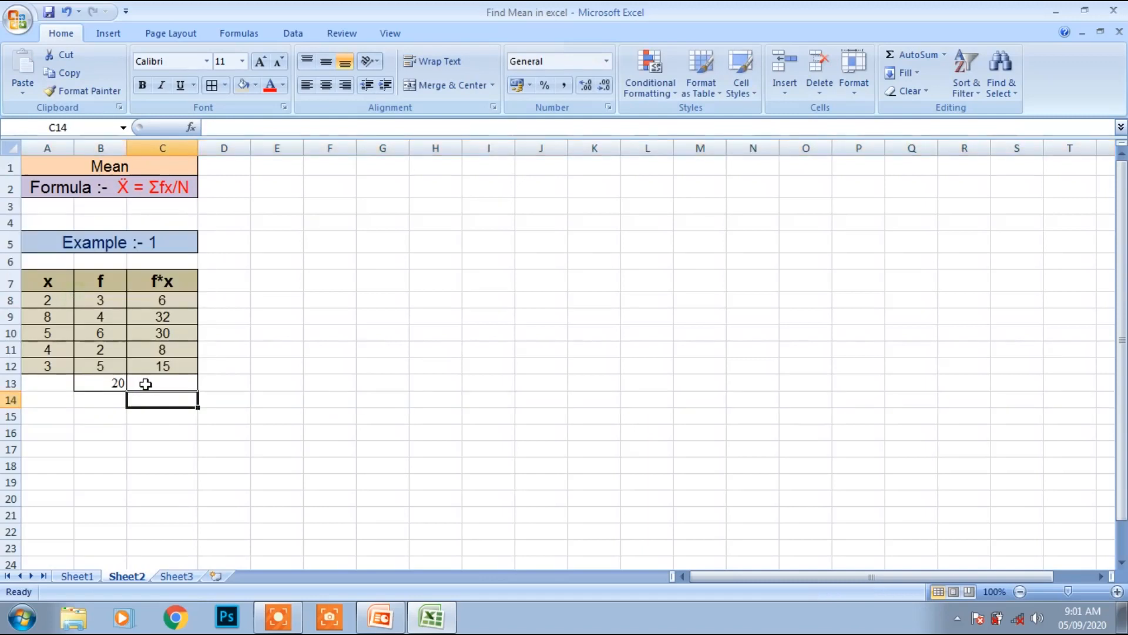
- Total the f*x column in C13 with the formula =sum(C8:C12)
left_click(146, 382)
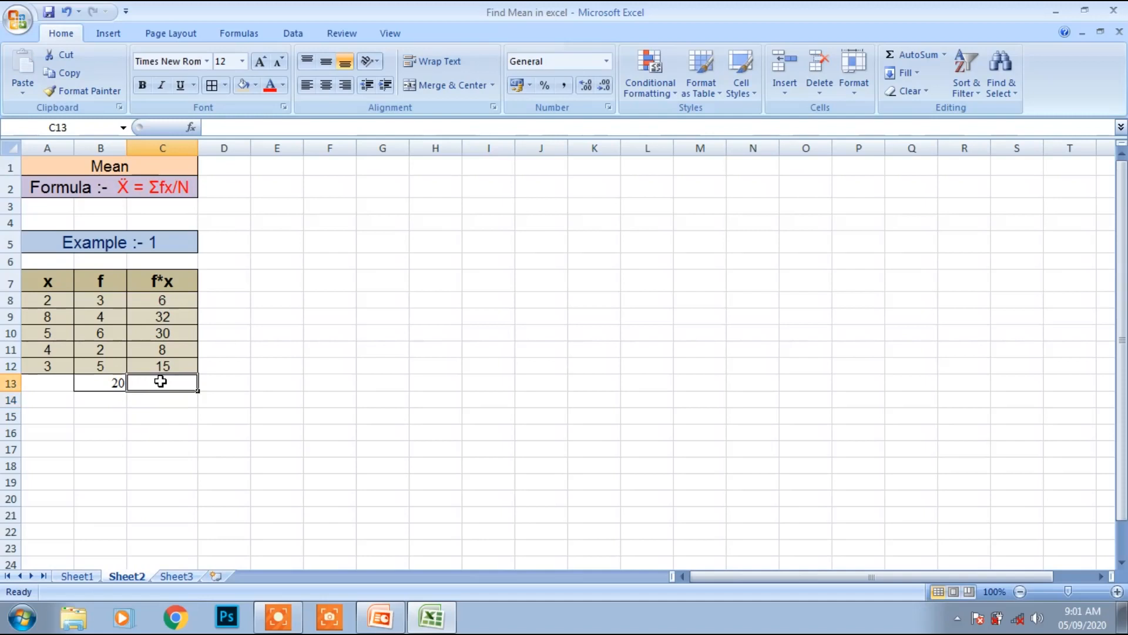
type("=")
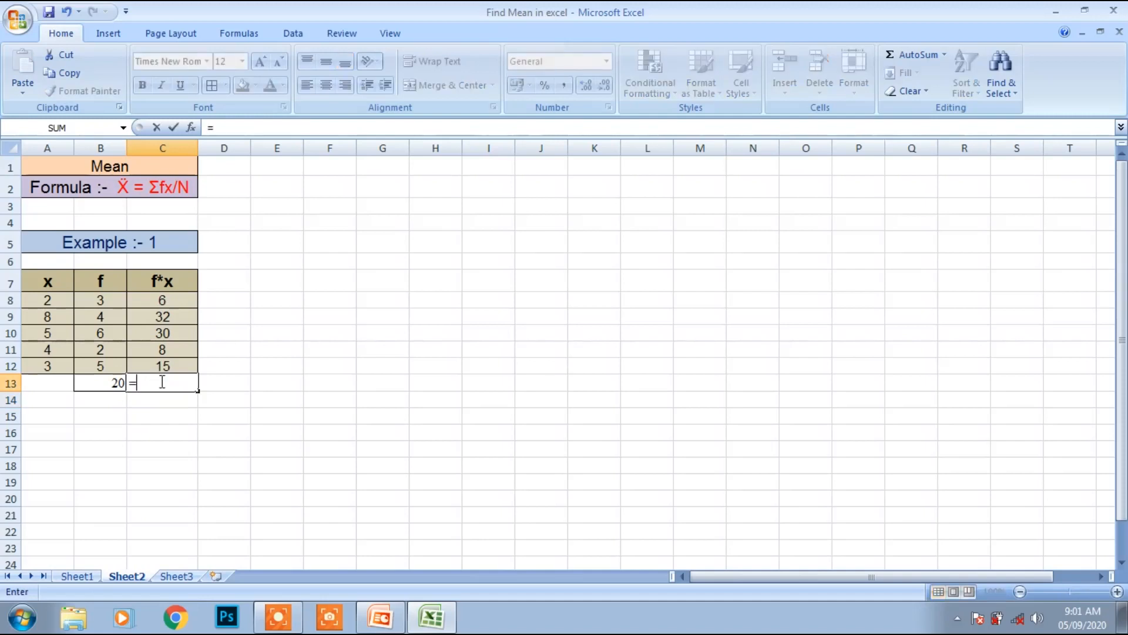
type("sum(")
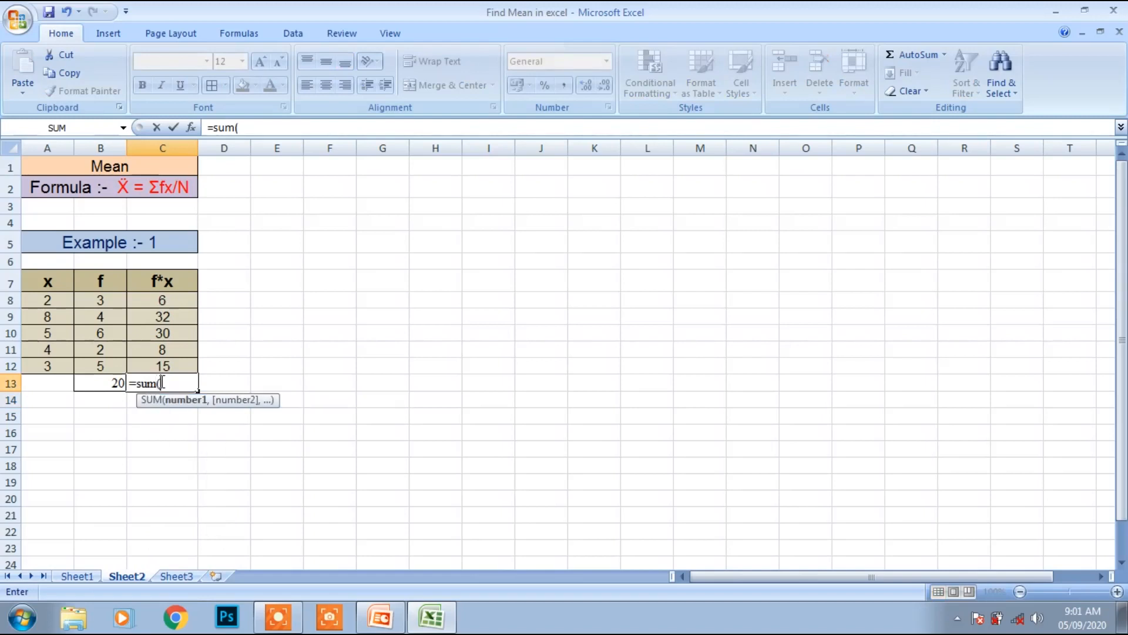
left_click_drag(166, 299, 167, 362)
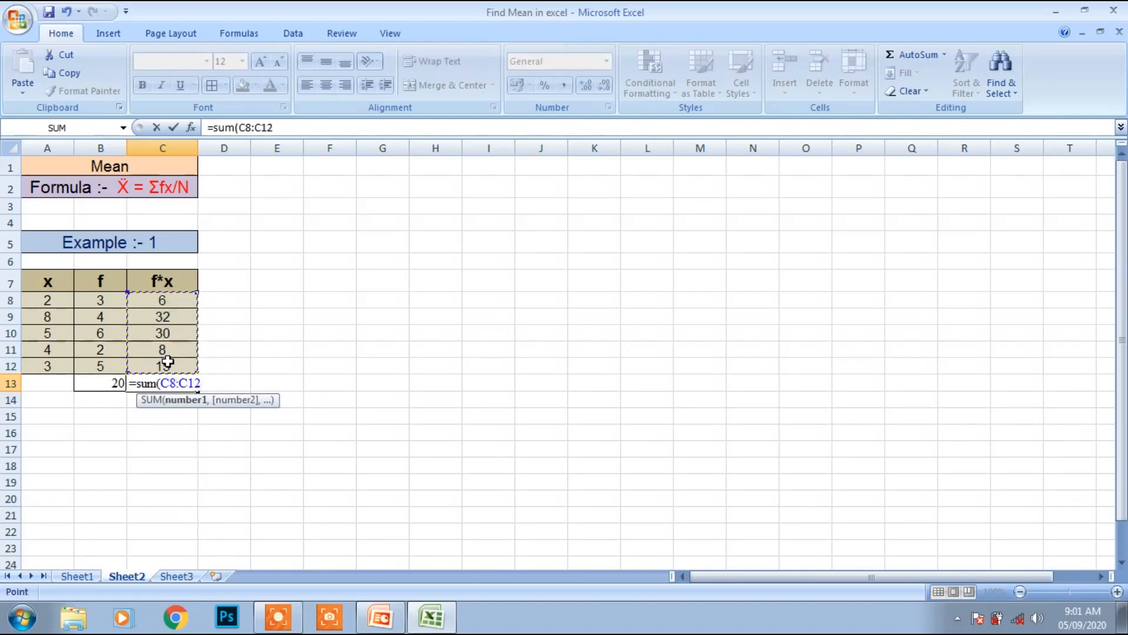
type(")")
key("Return")
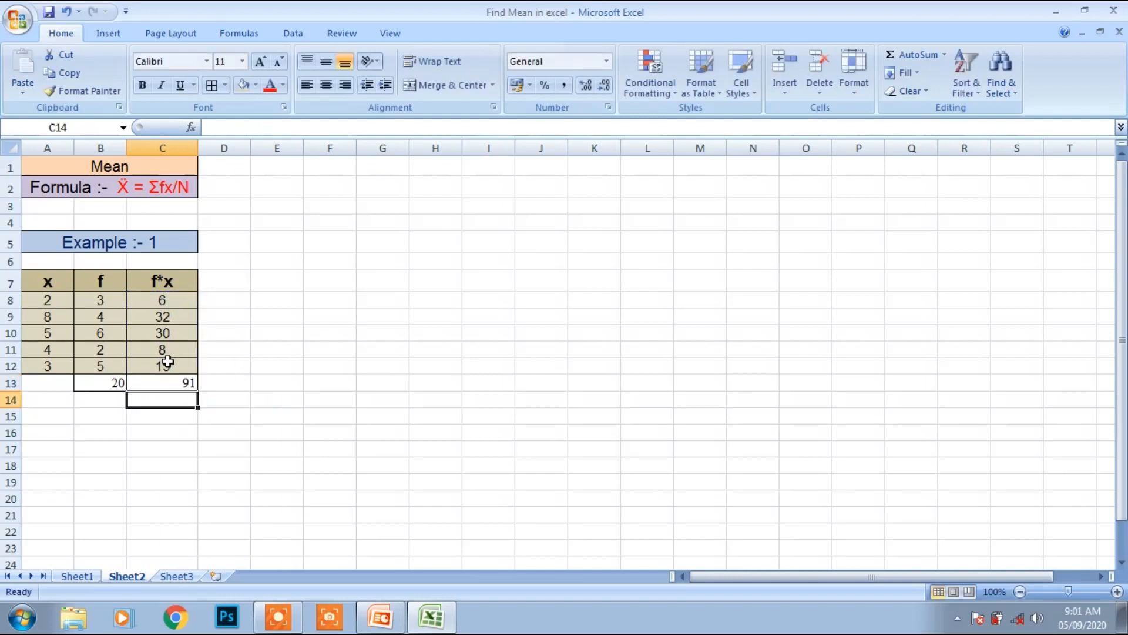
- Copy the Σfx text from the formula heading in A2 into C14 and label B14 with N
left_click(157, 382)
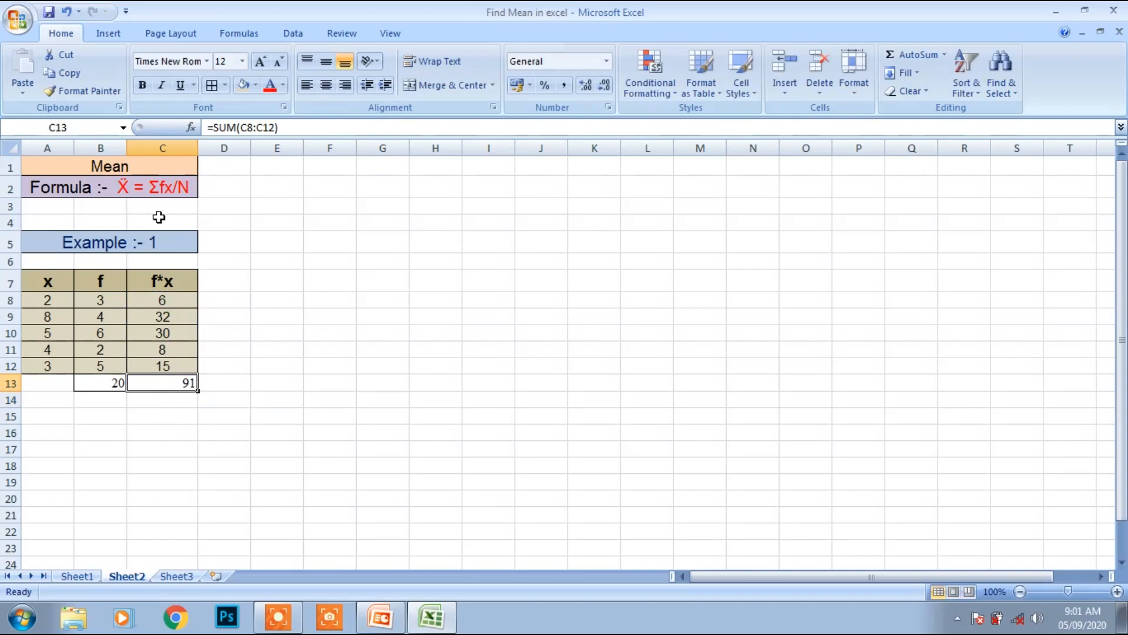
left_click(171, 187)
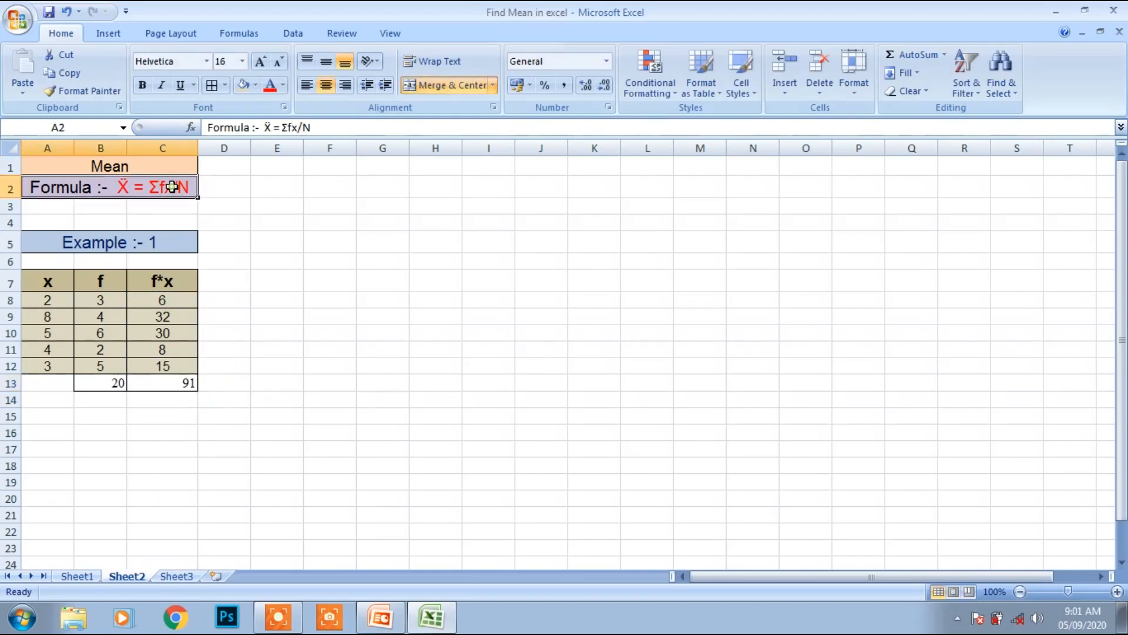
double_click(172, 187)
left_click_drag(174, 187, 150, 186)
key("ctrl+c")
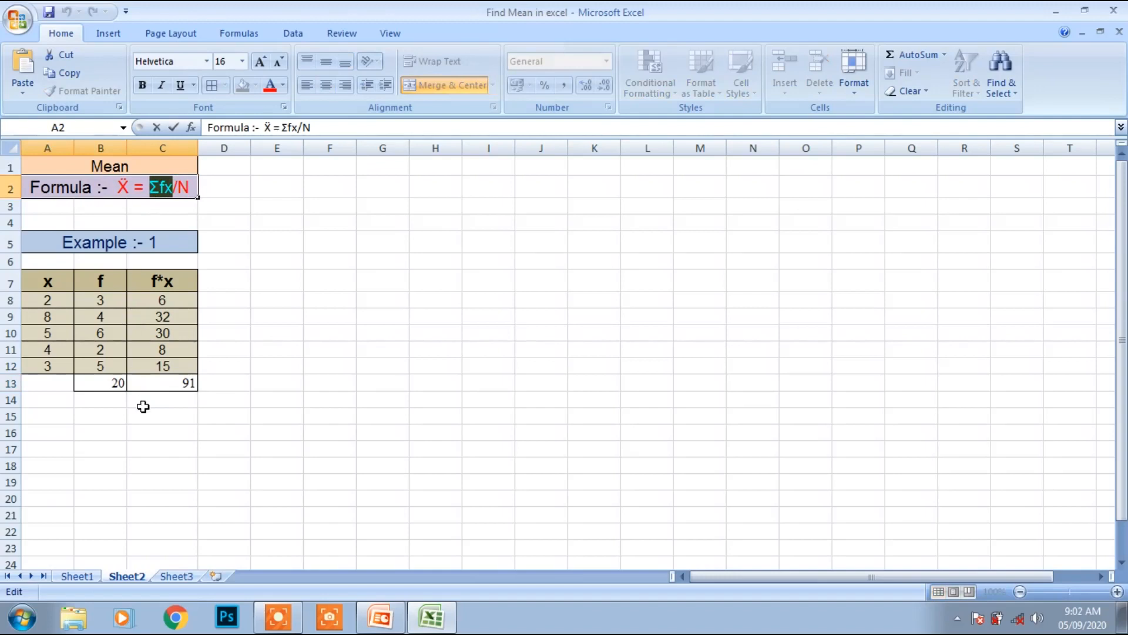
left_click(143, 399)
key("ctrl+v")
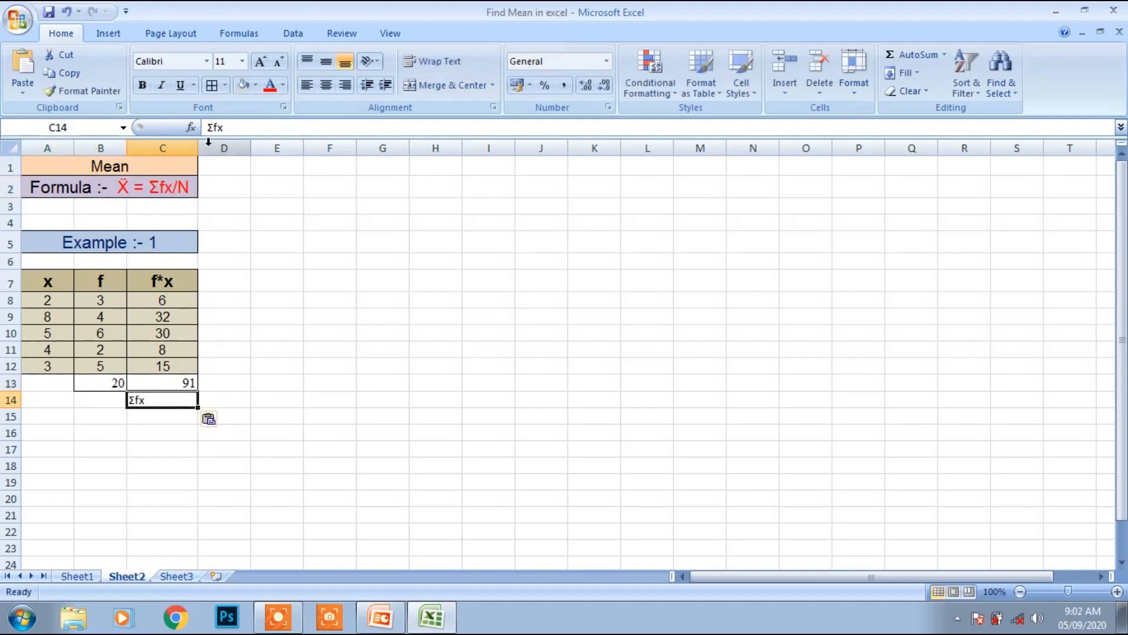
left_click(107, 396)
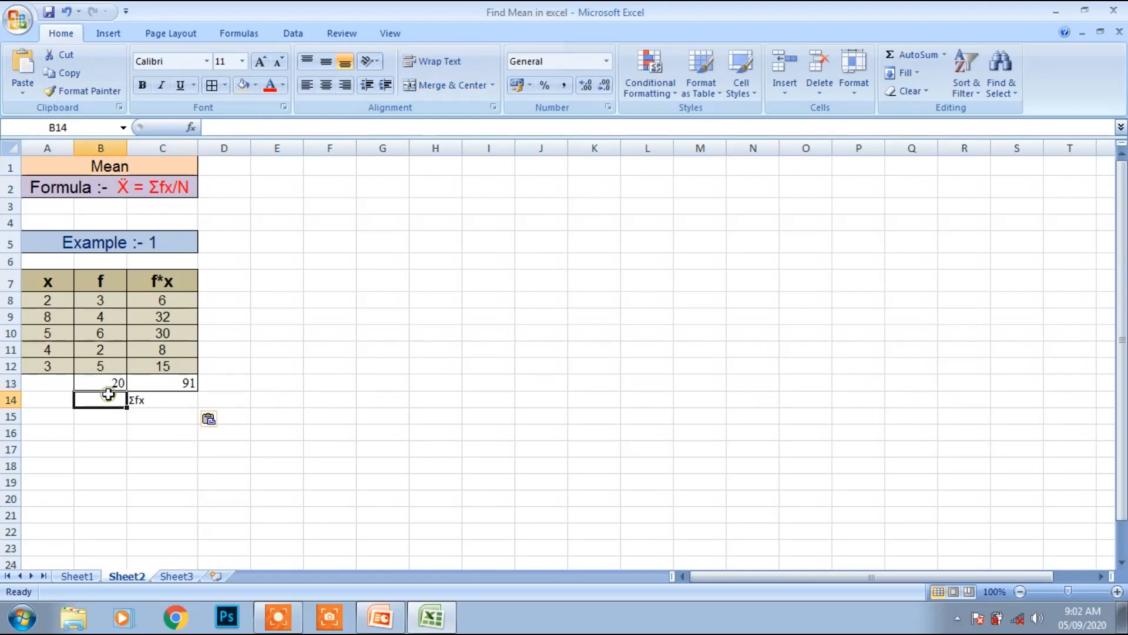
type("N")
left_click(148, 415)
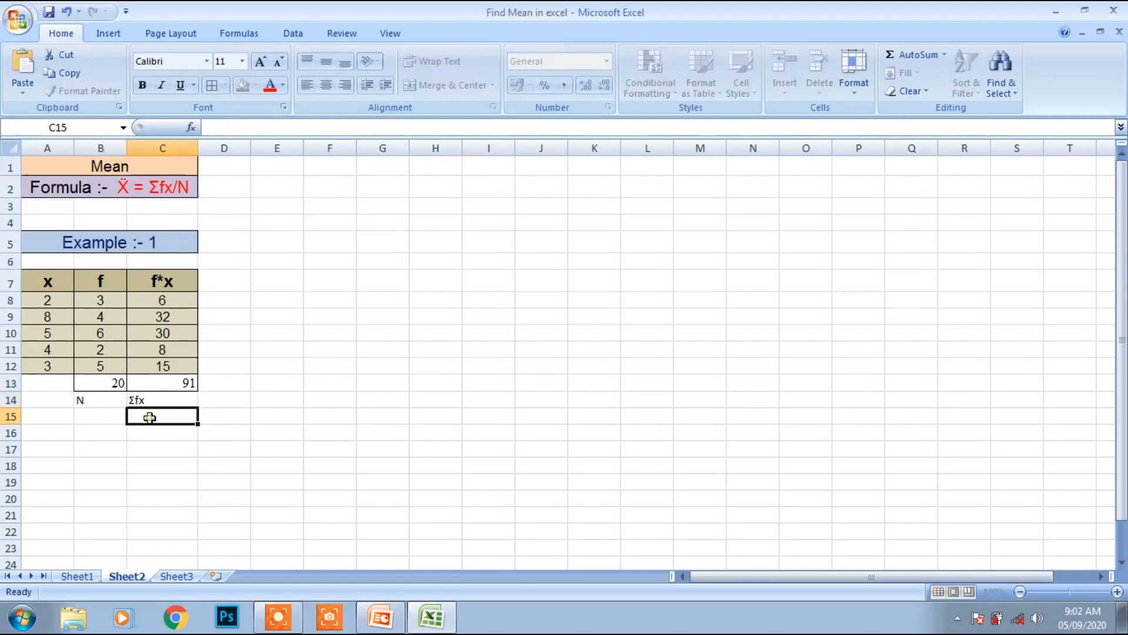
- Format B13:C14 with font size 14, bold, horizontally and vertically centred text and a blue fill
left_click_drag(119, 385, 156, 397)
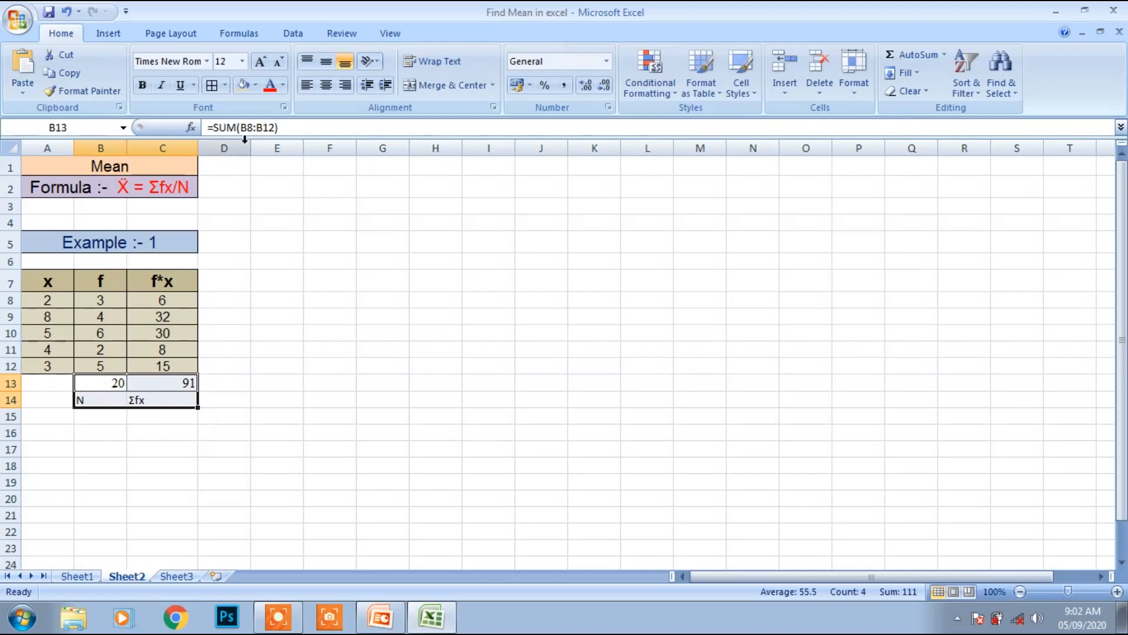
left_click(258, 65)
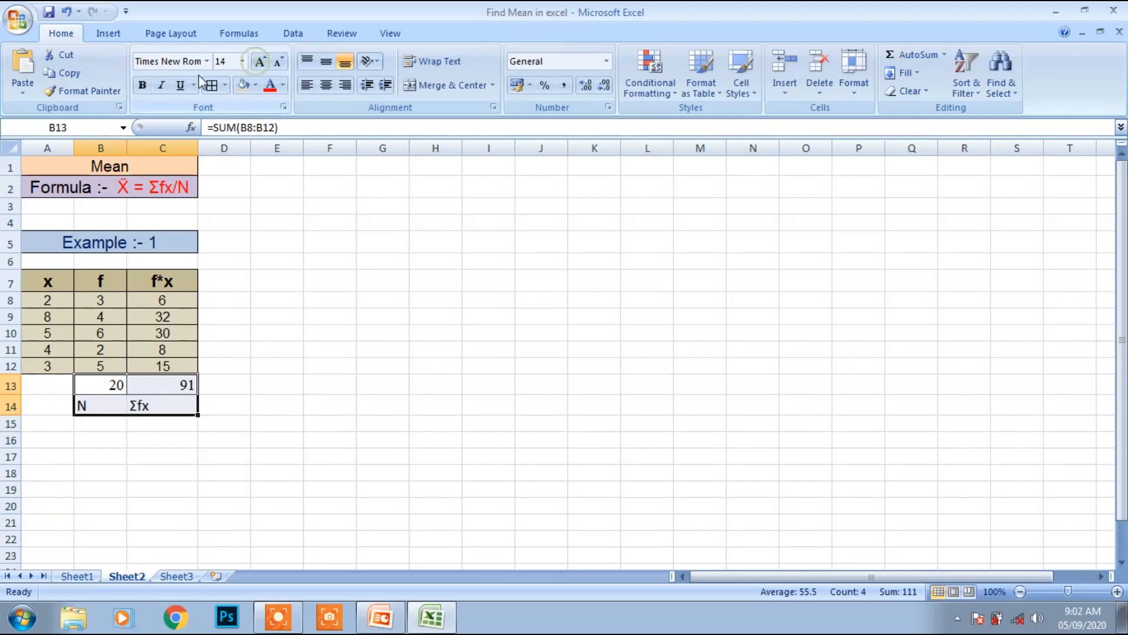
left_click(326, 85)
left_click(326, 61)
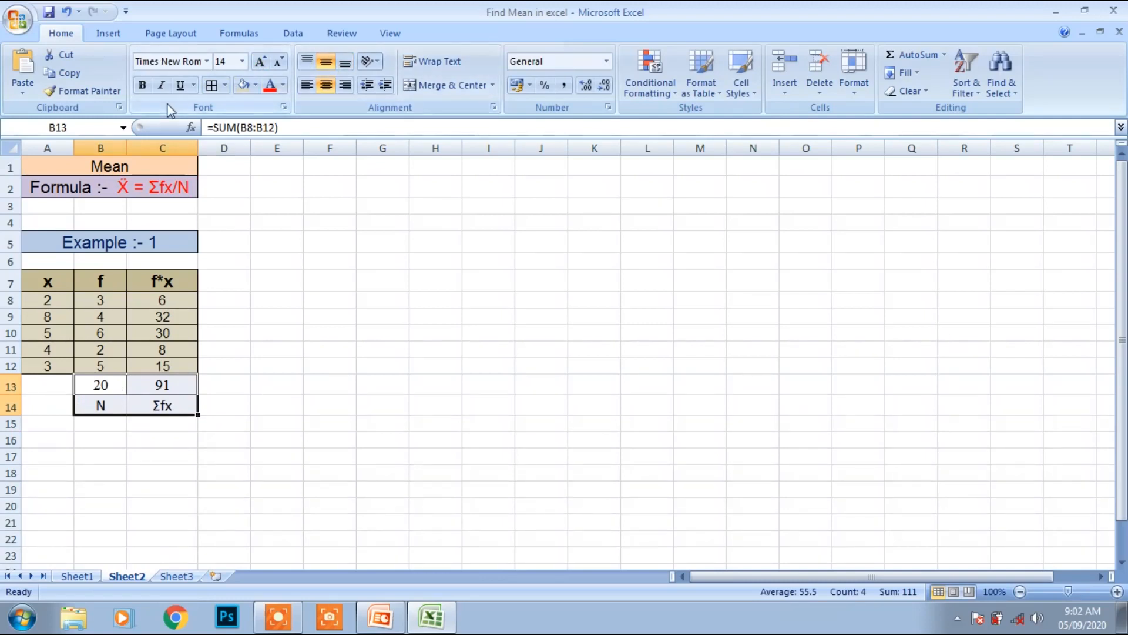
left_click(141, 85)
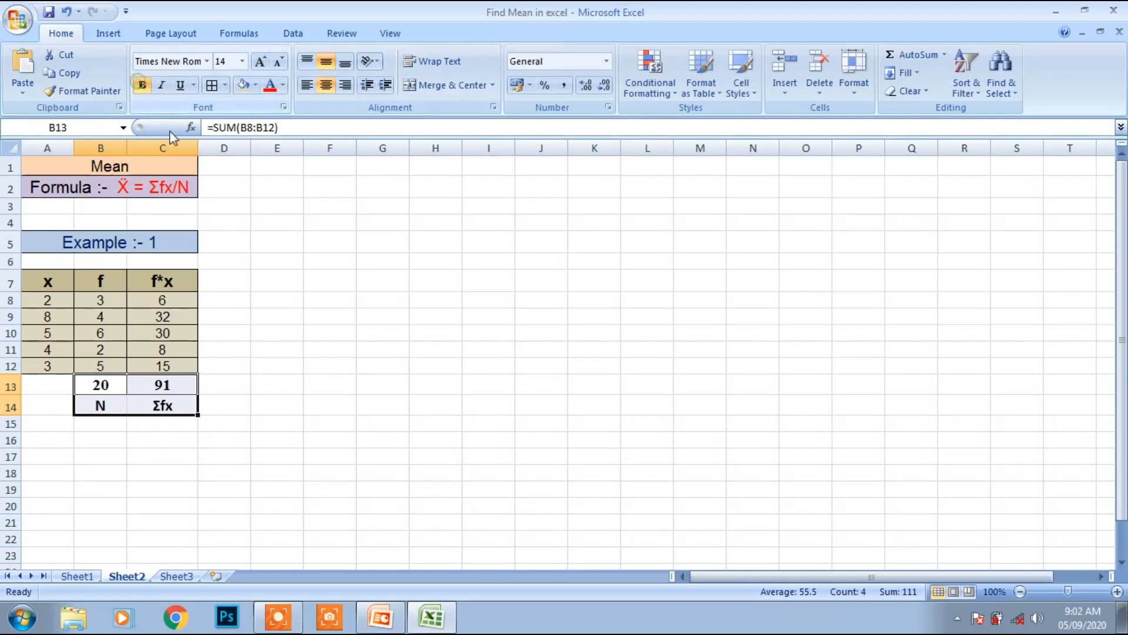
left_click(255, 85)
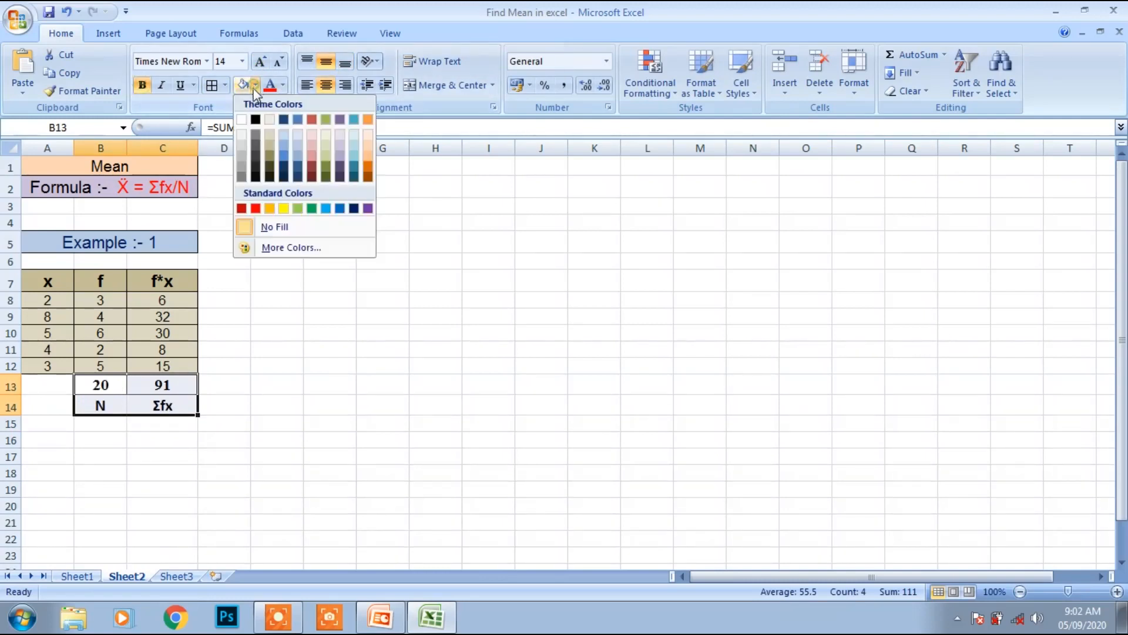
left_click(293, 158)
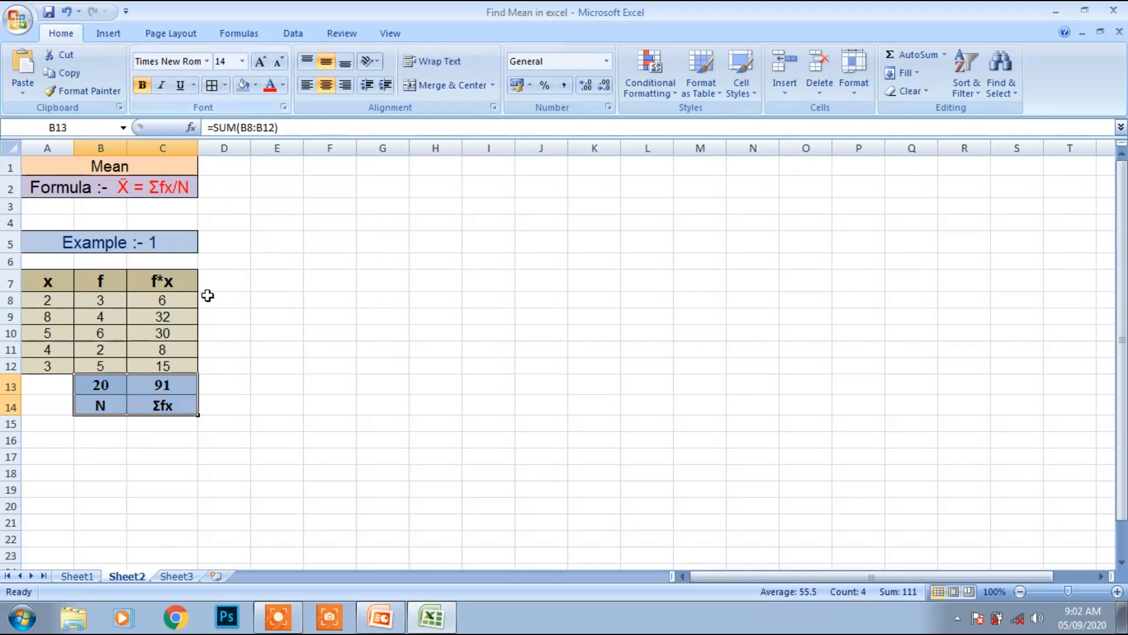
left_click(267, 410)
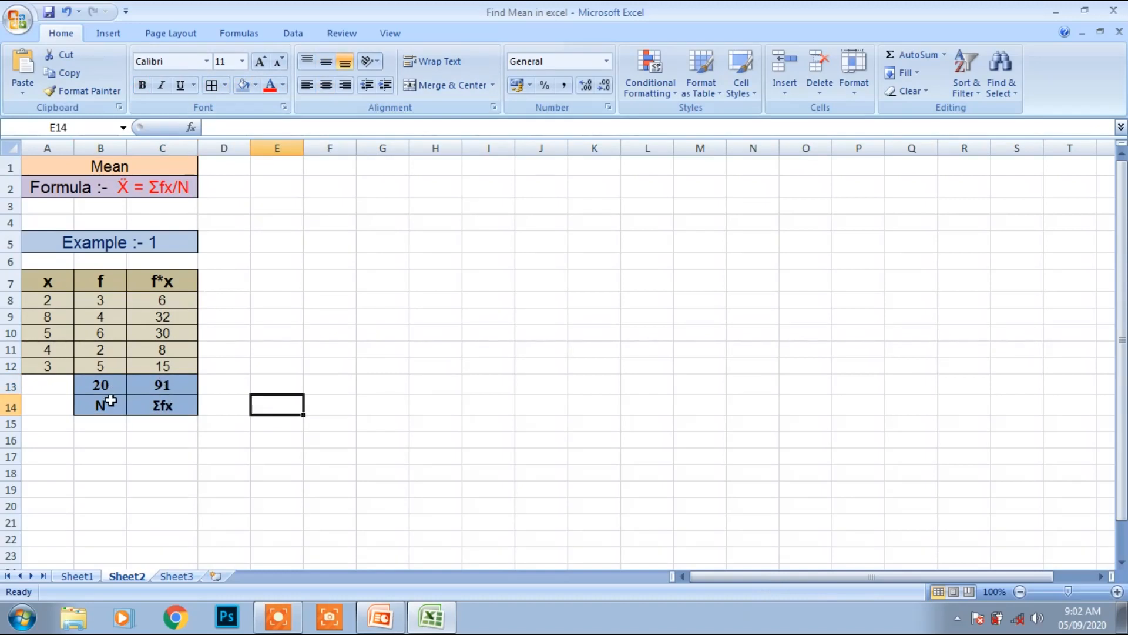
left_click(279, 359)
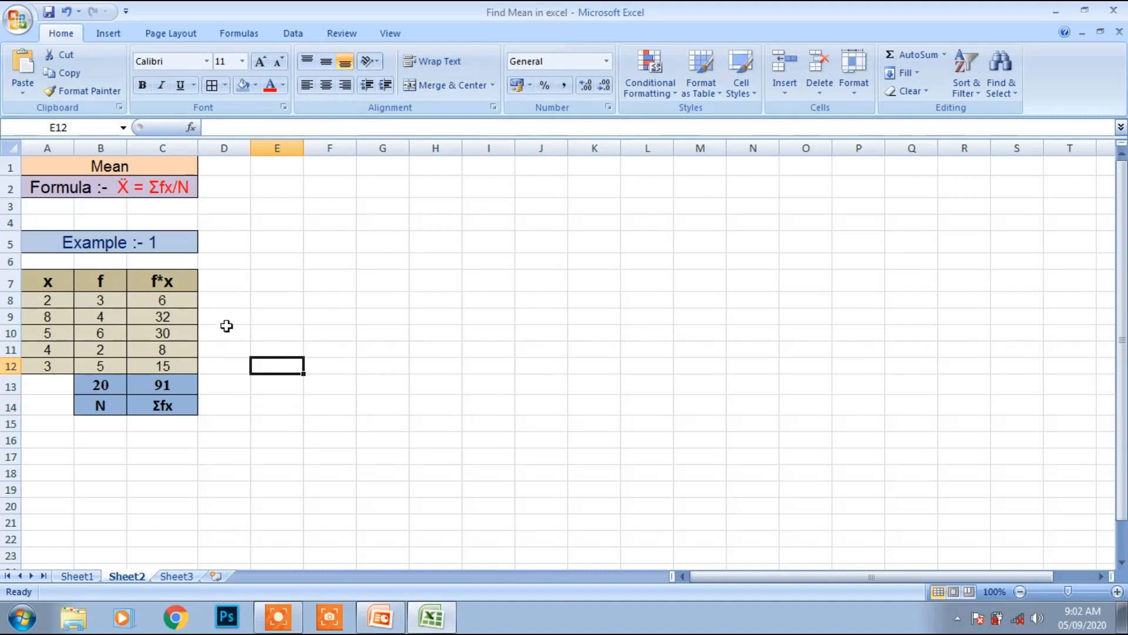
left_click(78, 576)
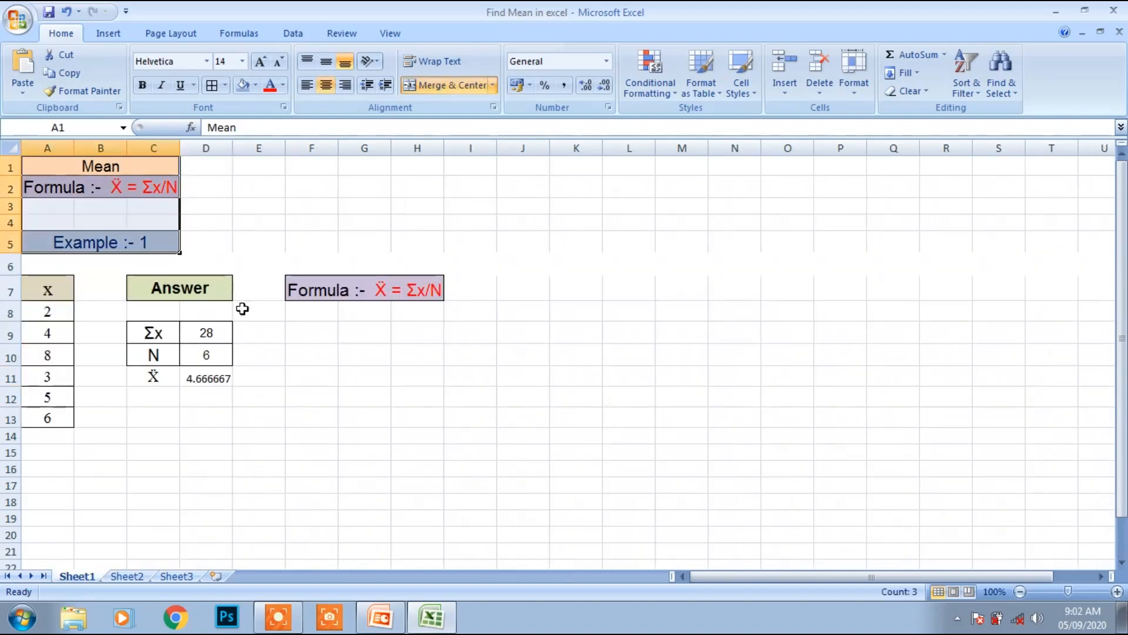
left_click_drag(164, 333, 205, 351)
key("ctrl+c")
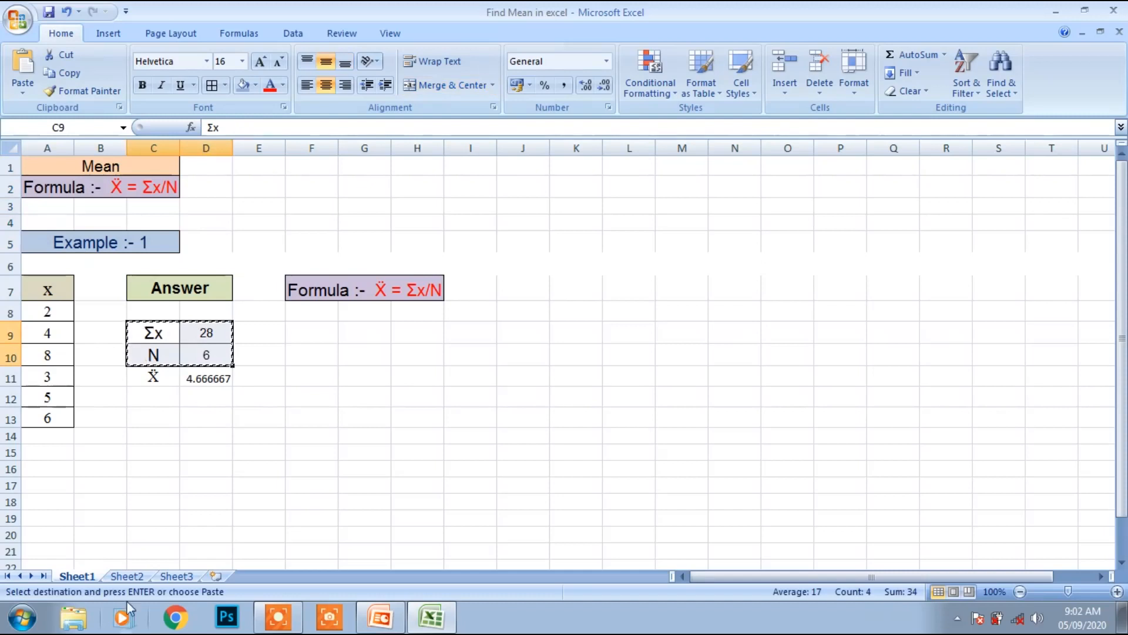
left_click(122, 565)
left_click(125, 578)
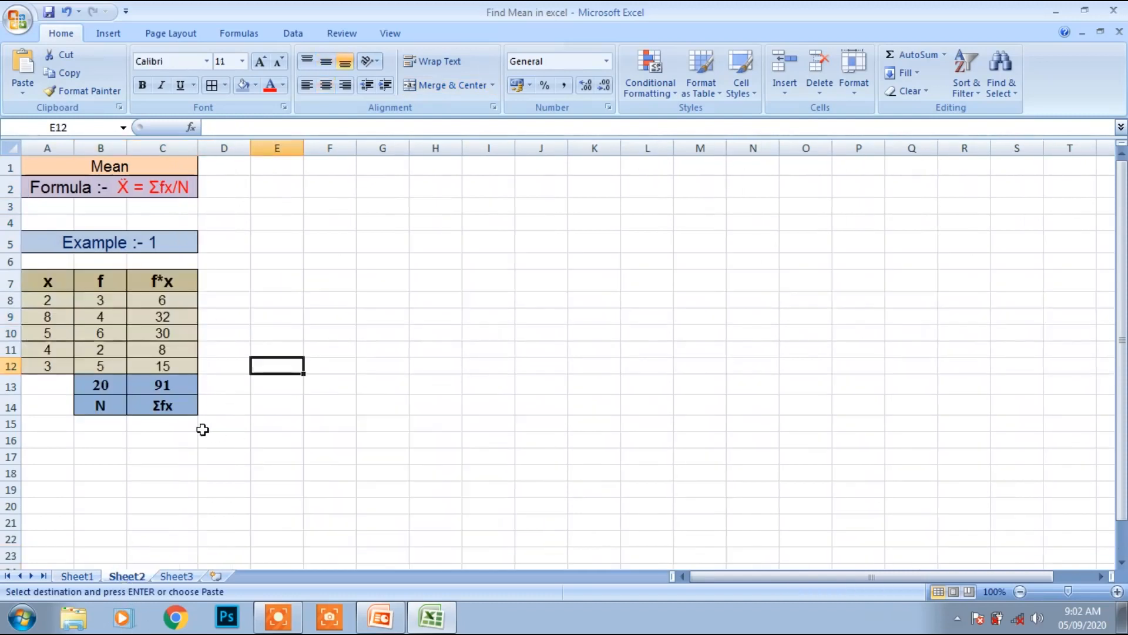
- Copy the Σfx label from C14 and paste it into E8, B14 and E9
left_click(182, 406)
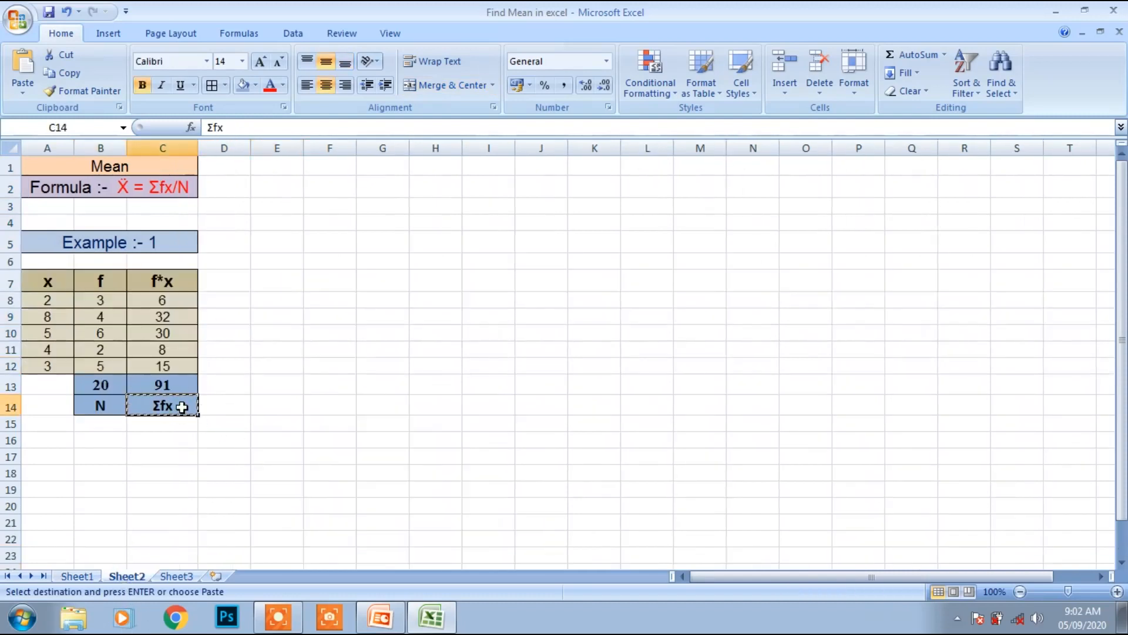
left_click(292, 299)
key("ctrl+v")
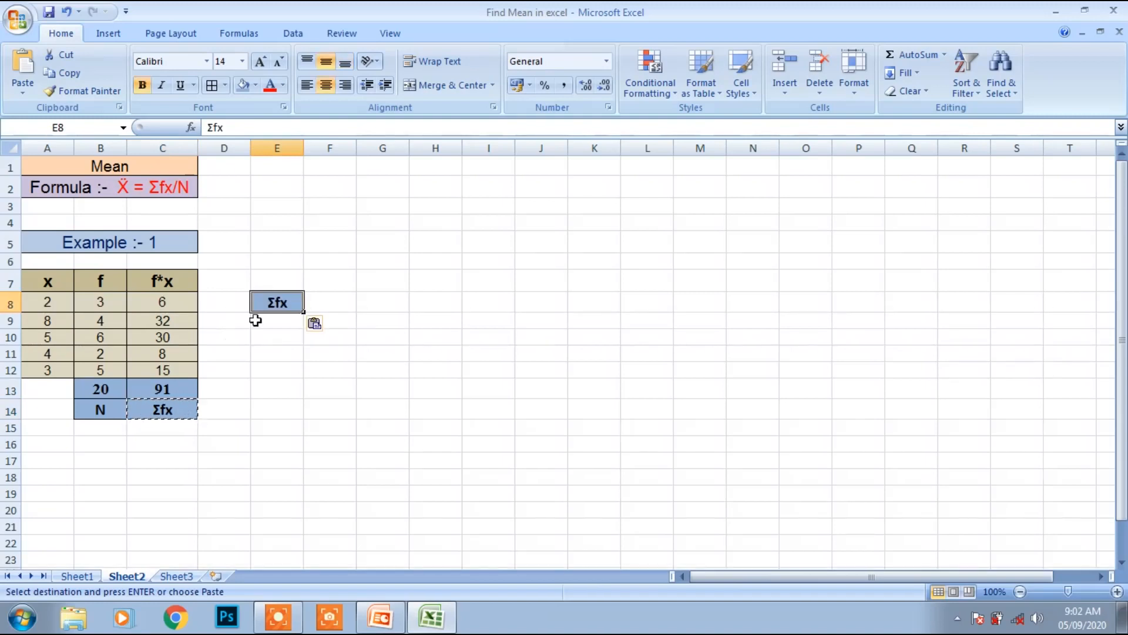
left_click(104, 406)
key("ctrl+v")
left_click(258, 319)
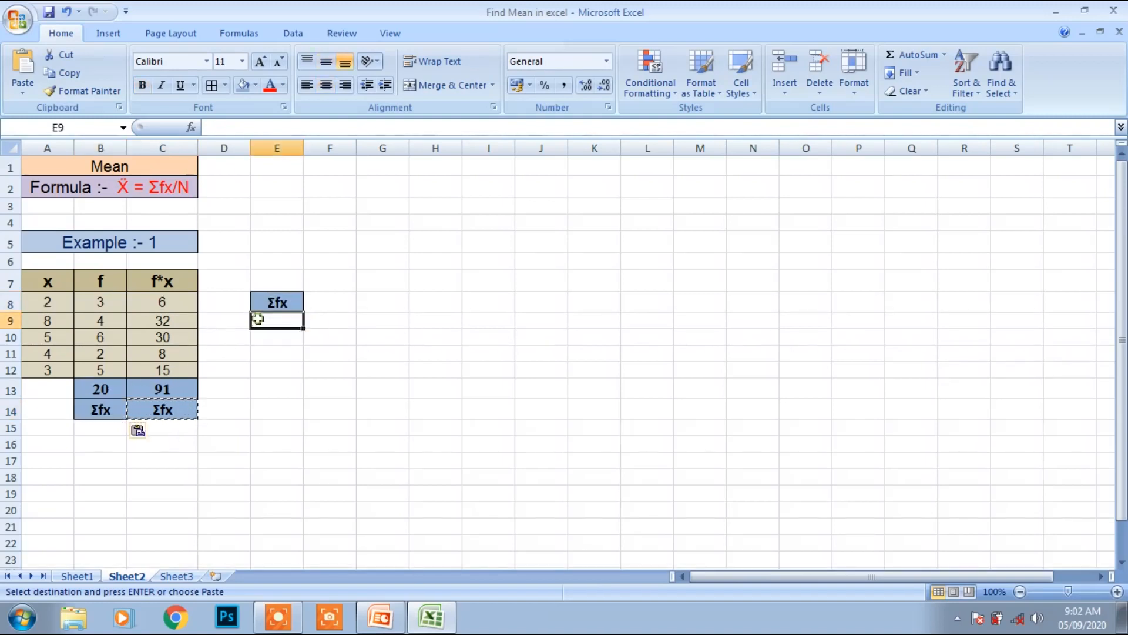
key("ctrl+v")
- Enter 91 in F8 and 20 in F9 beside the pasted labels
left_click(323, 300)
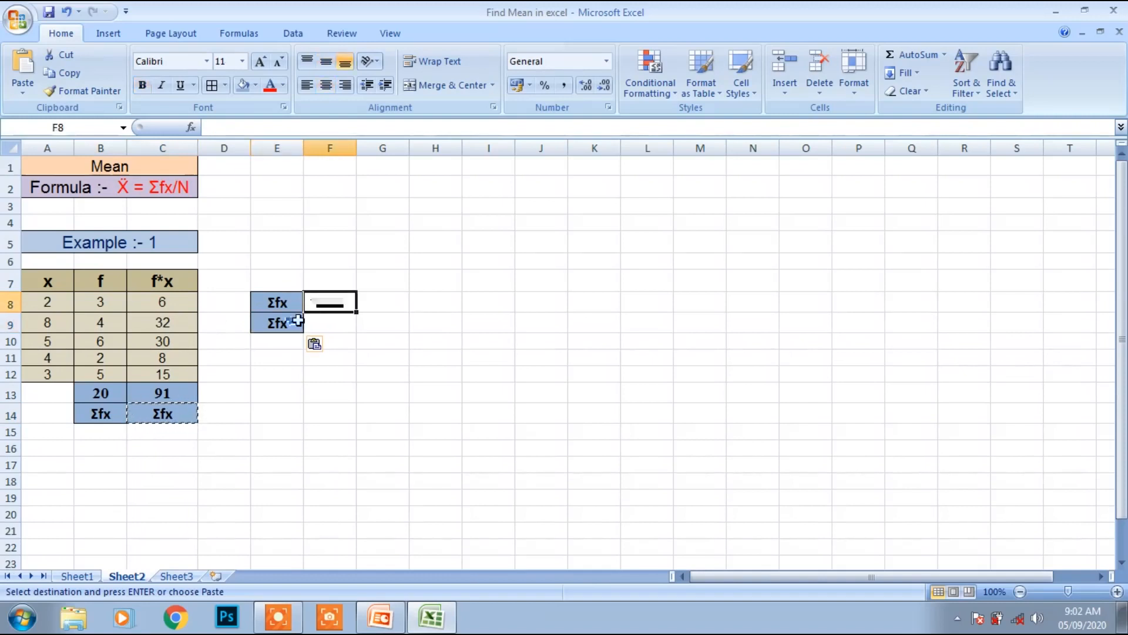
type("91")
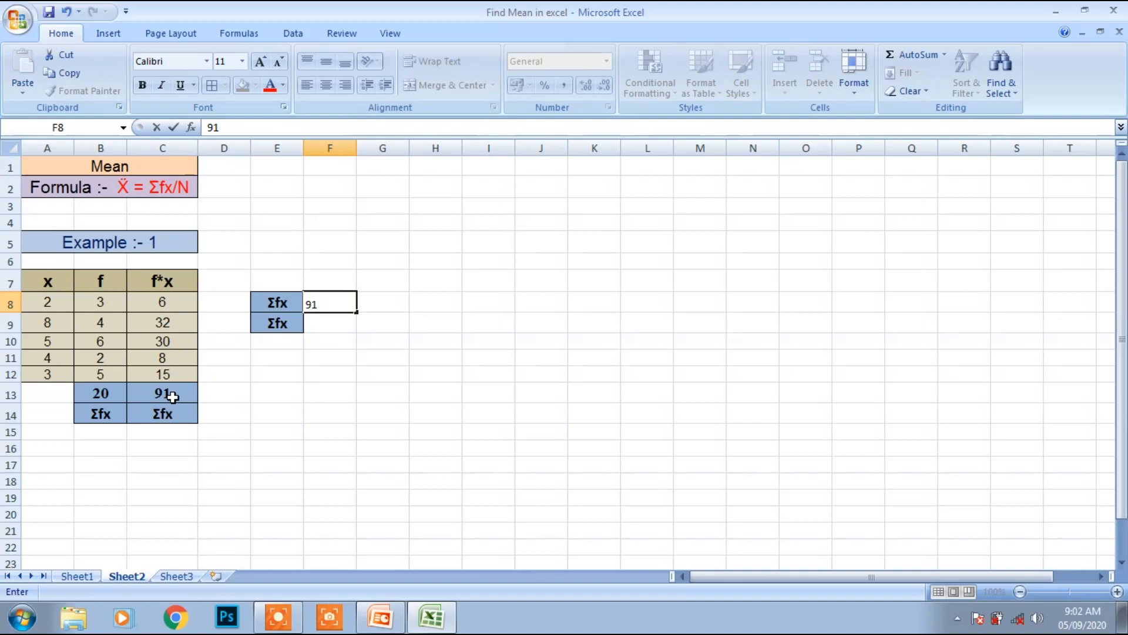
left_click(335, 322)
type("20")
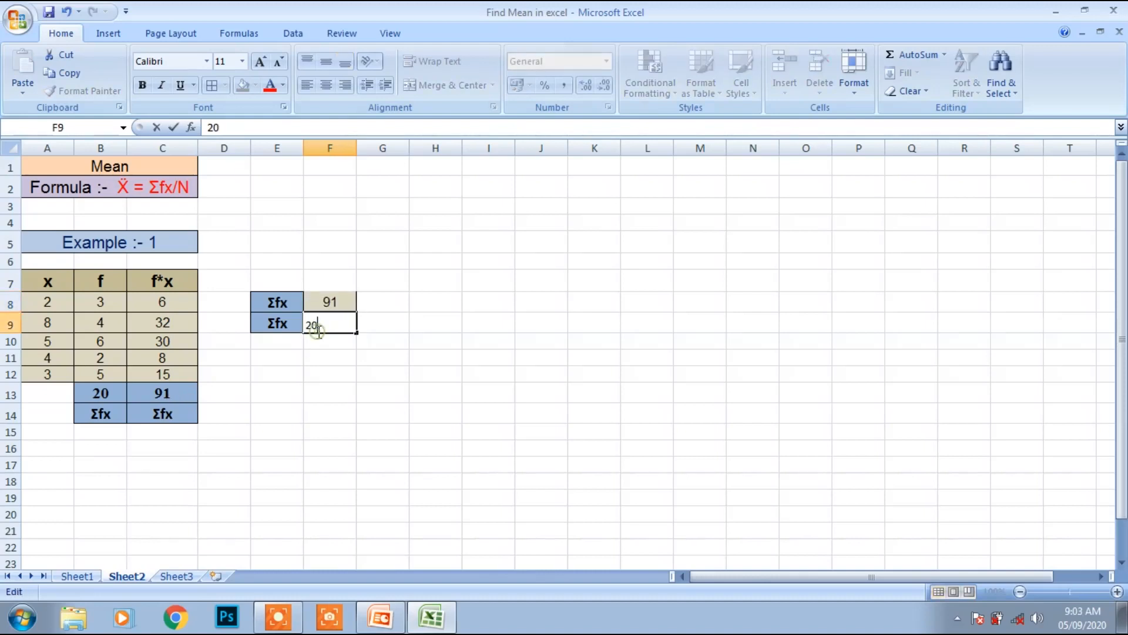
left_click(333, 359)
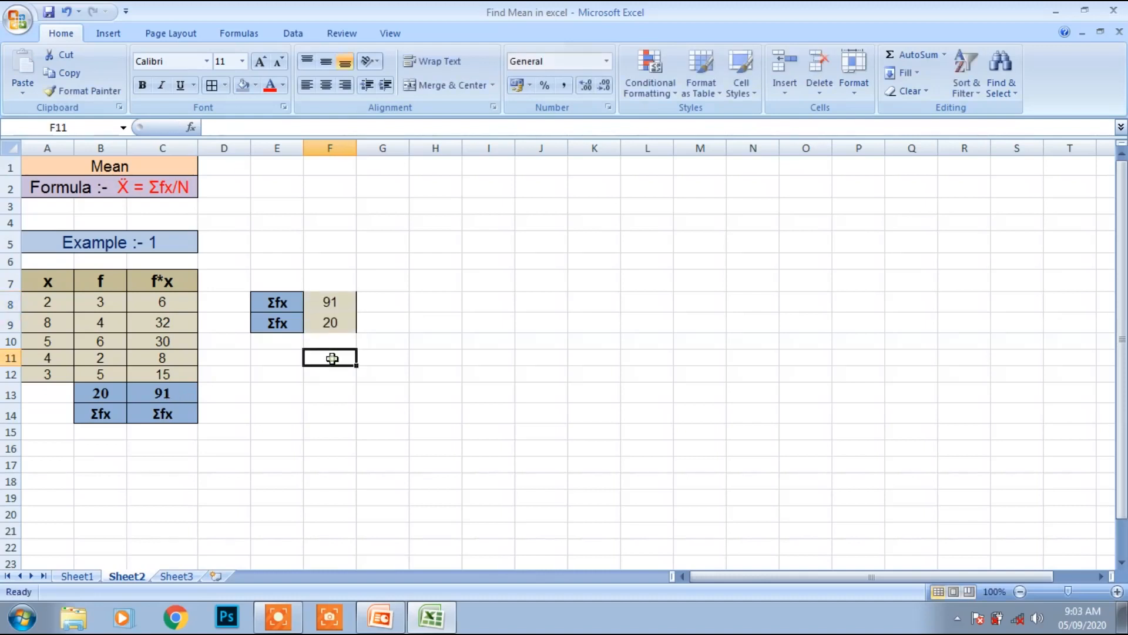
- Apply all borders to the values in F8:F9
left_click_drag(320, 301, 320, 318)
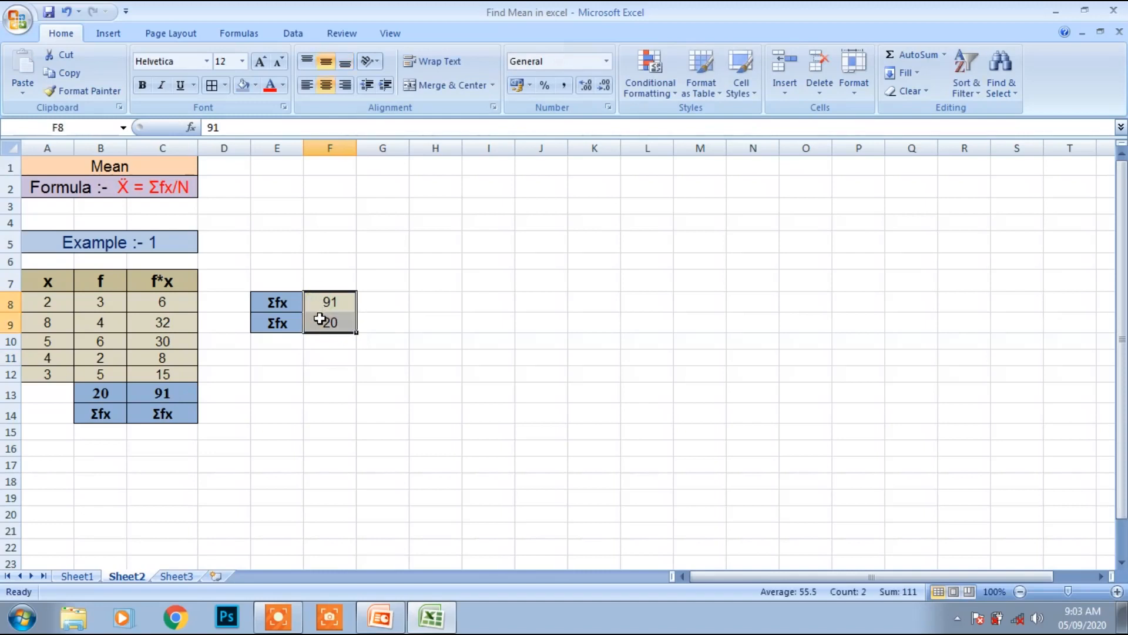
left_click(212, 85)
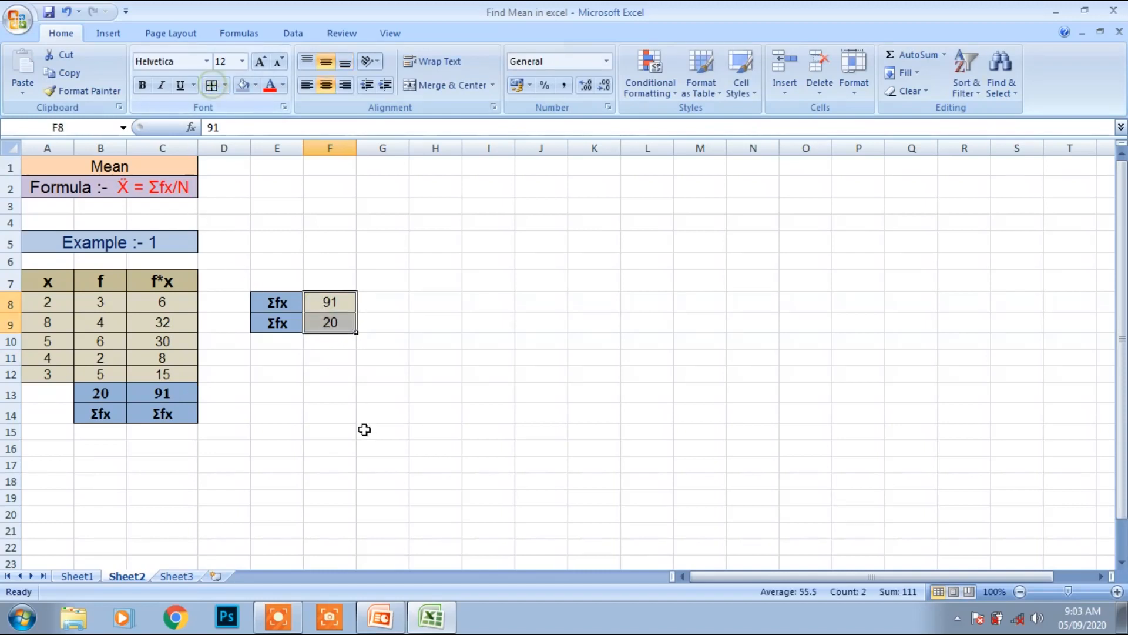
left_click(360, 429)
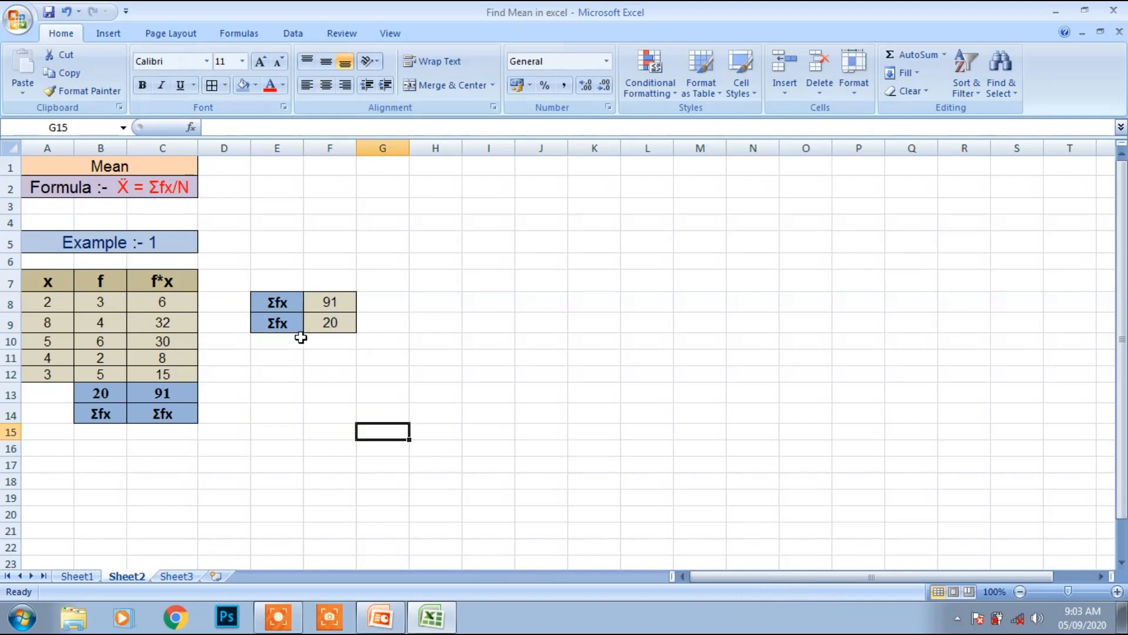
- Replace the label in E9 with N
left_click(289, 323)
type("N")
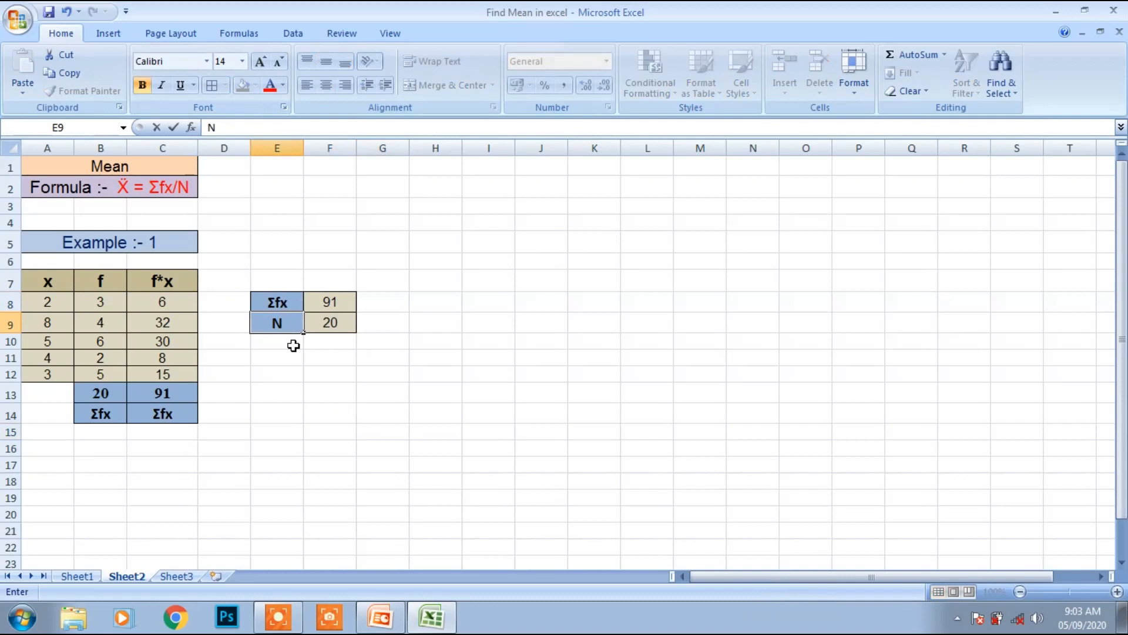
left_click(299, 357)
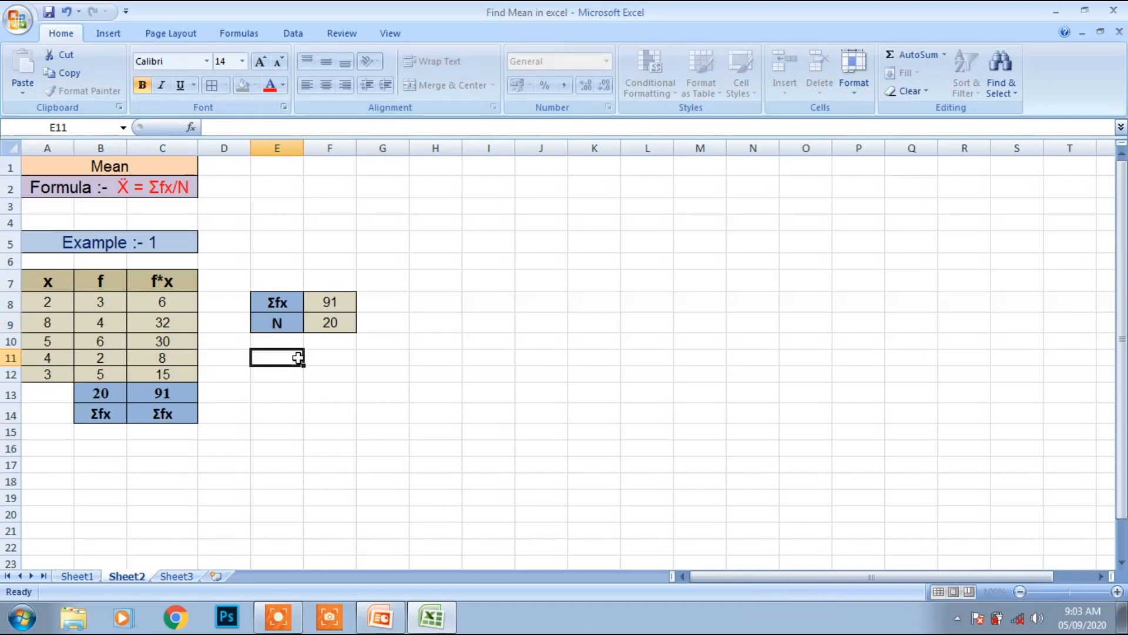
- Copy the Ẍ symbol from the formula text in A2 and paste it into E11 as the mean's label
left_click(130, 188)
double_click(130, 188)
left_click_drag(130, 187, 116, 187)
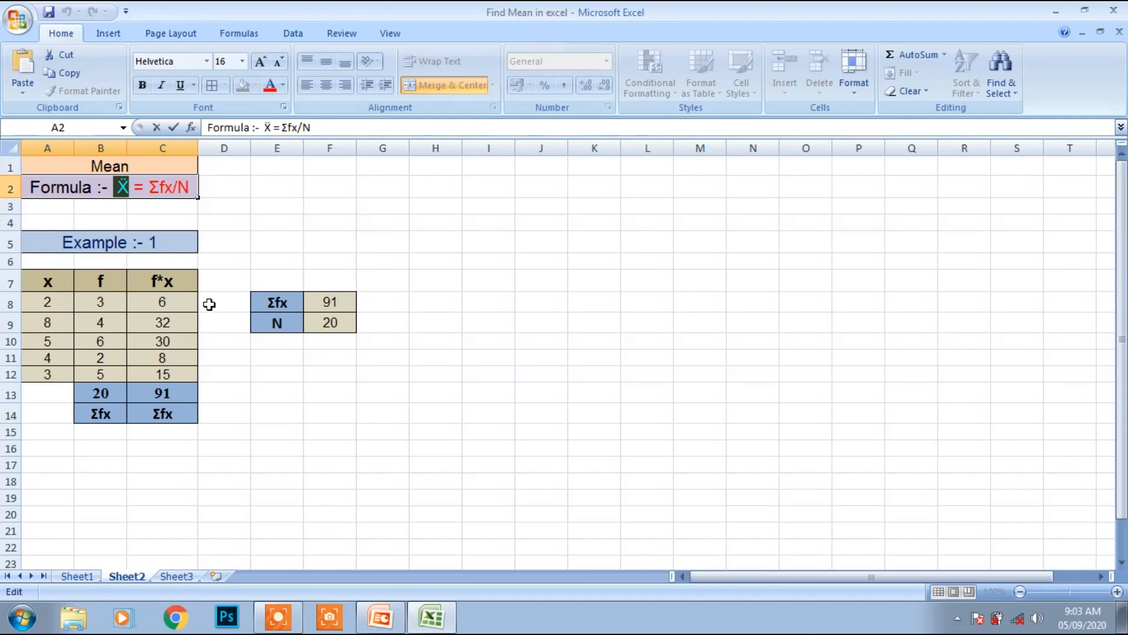
left_click(255, 355)
key("ctrl+v")
- Enter the formula =F8/F9 in F11 to calculate the mean from Σfx and N
left_click(332, 358)
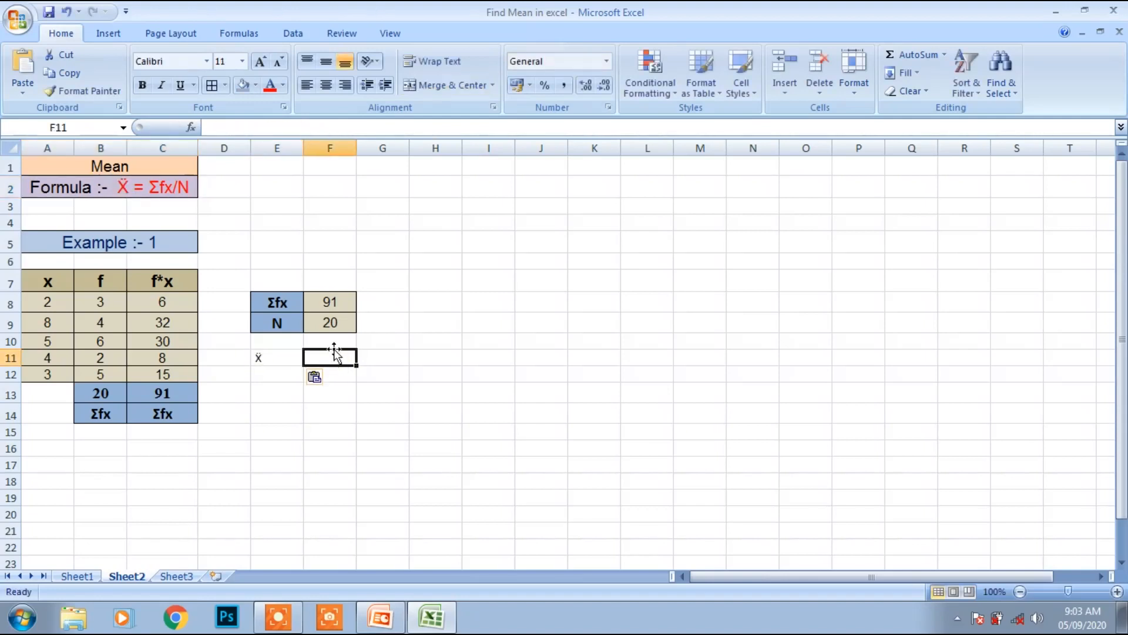
type("=")
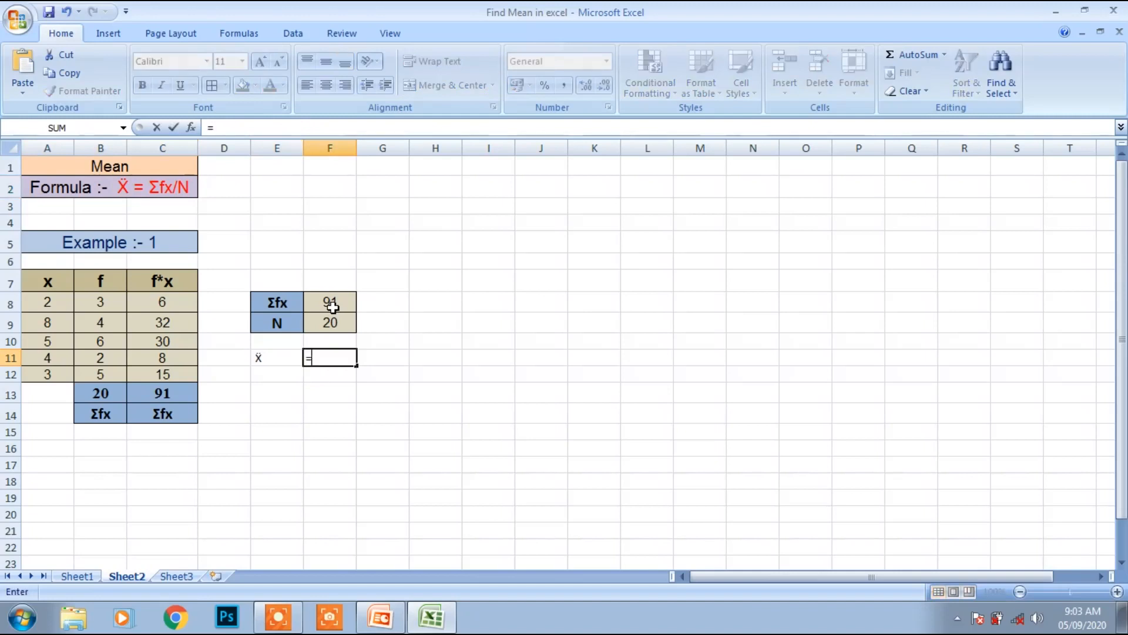
left_click(332, 306)
type("/")
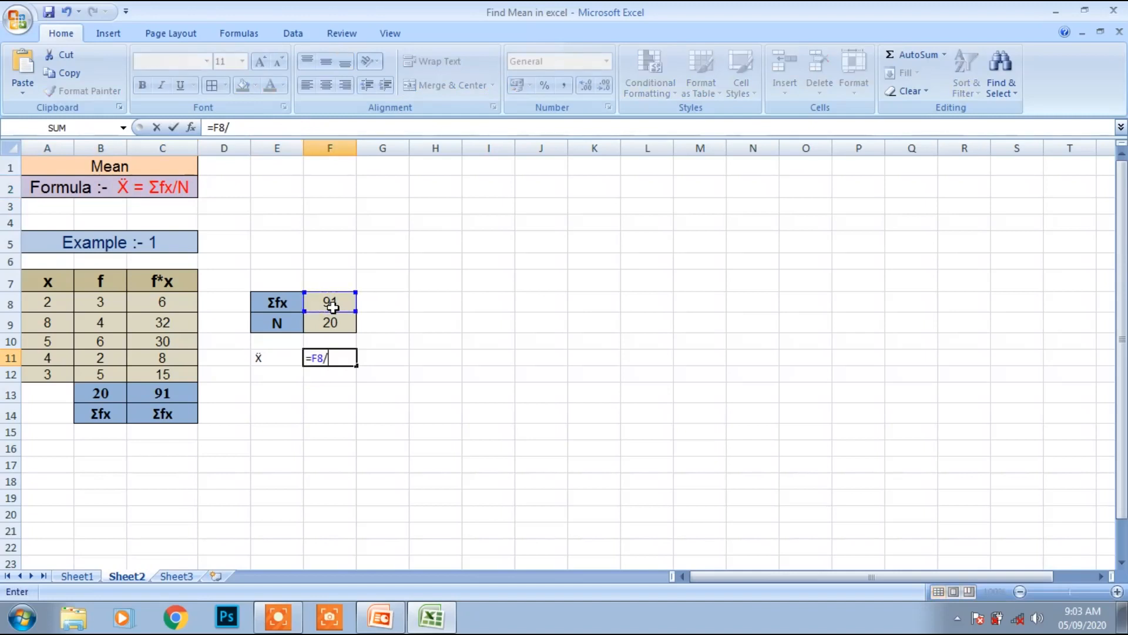
left_click(332, 321)
key("Return")
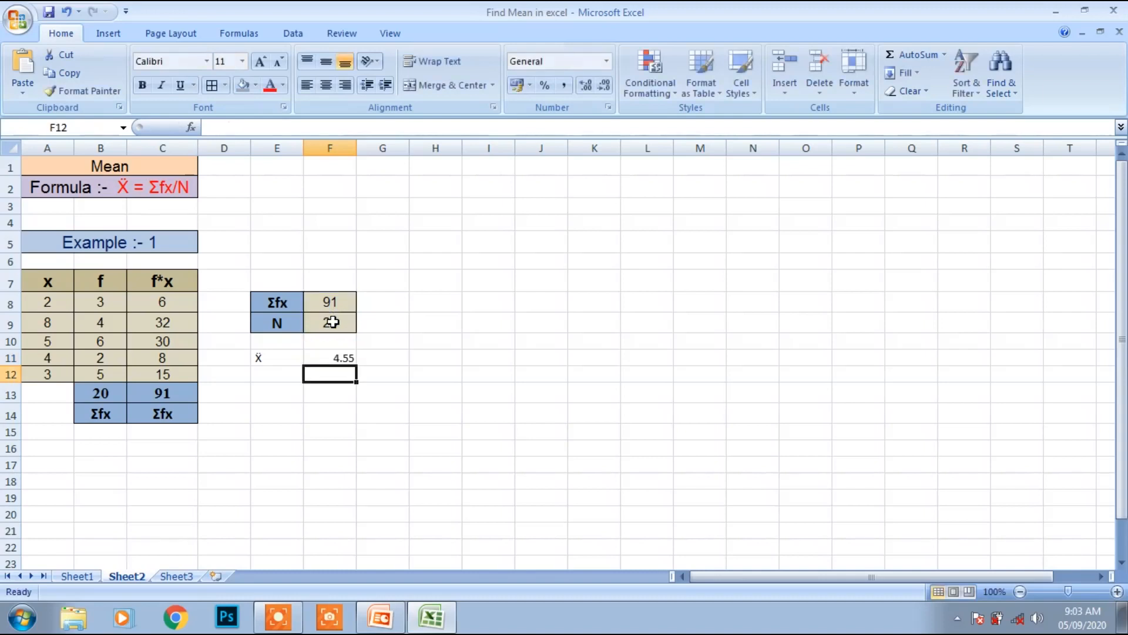
- Format the mean row E11:F11 with all borders and bold Helvetica text at size 12
left_click_drag(262, 360, 309, 357)
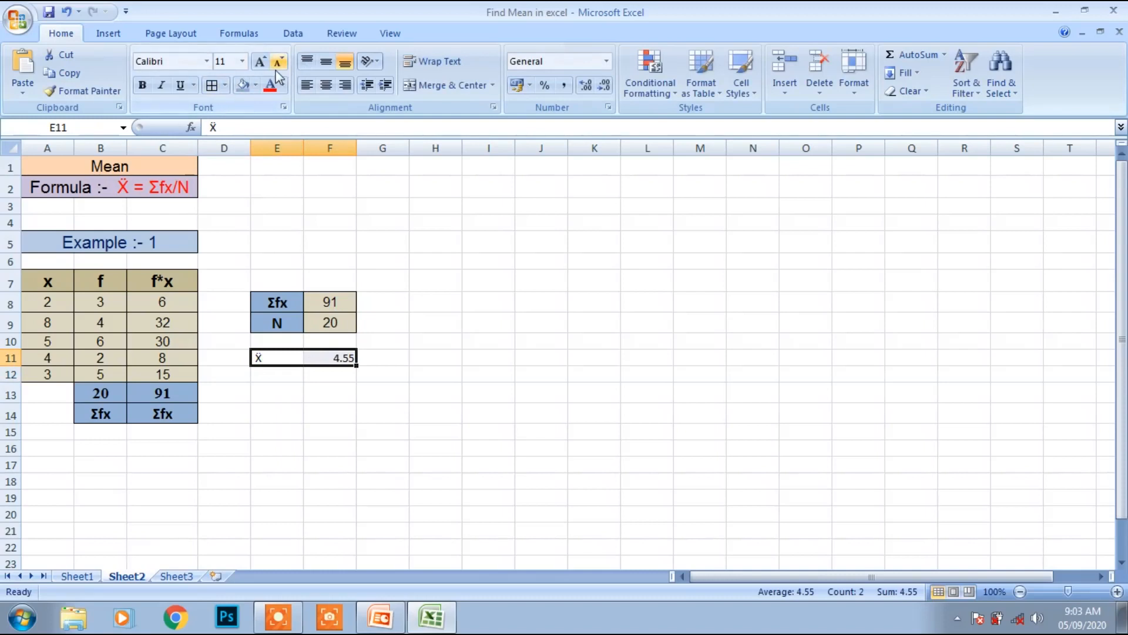
left_click(212, 86)
left_click(188, 62)
type("Helvetica")
key("Return")
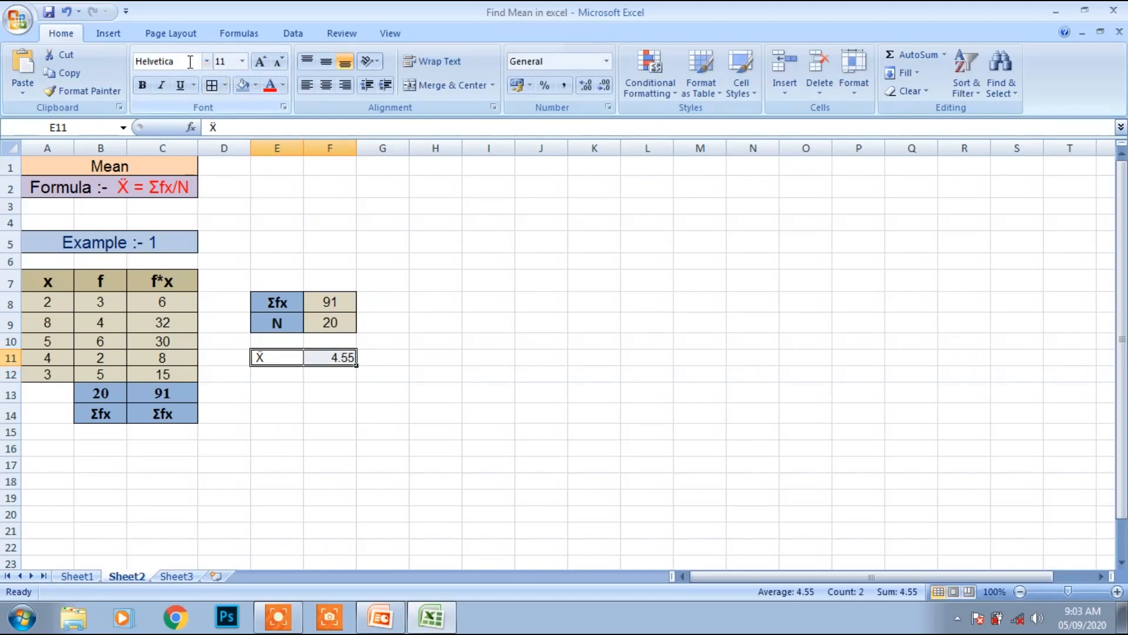
left_click(260, 61)
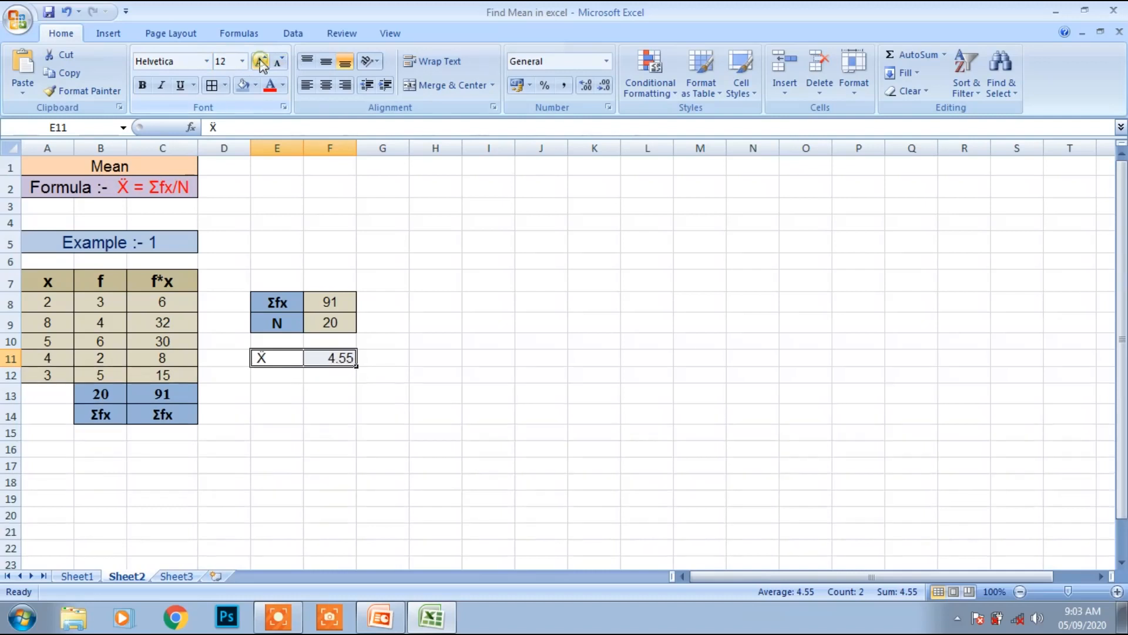
left_click(142, 85)
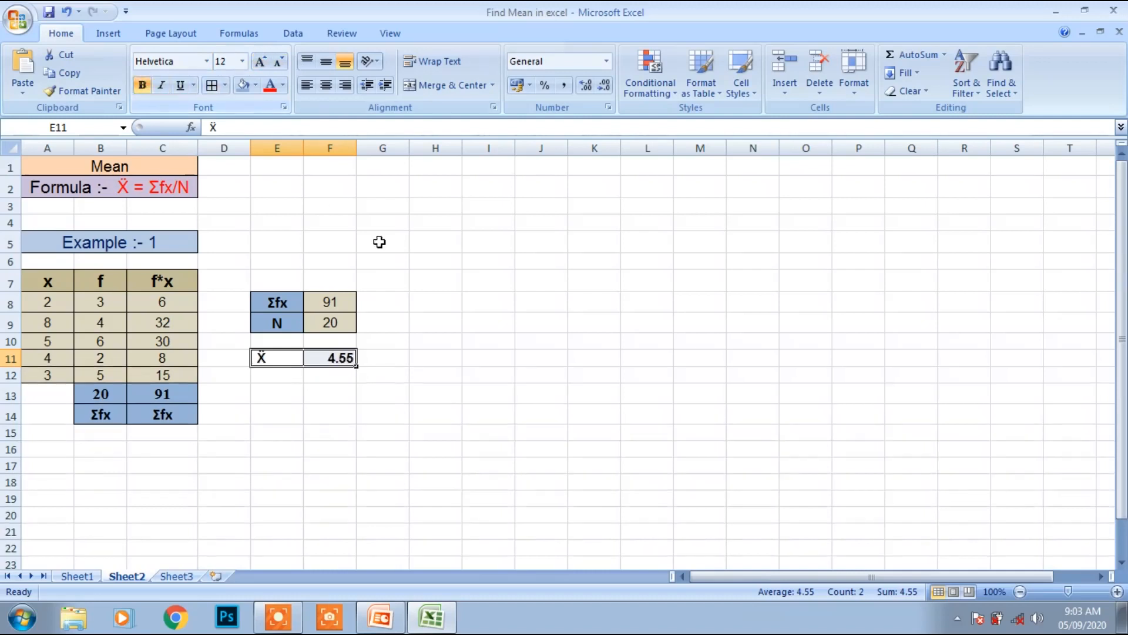
left_click(344, 374)
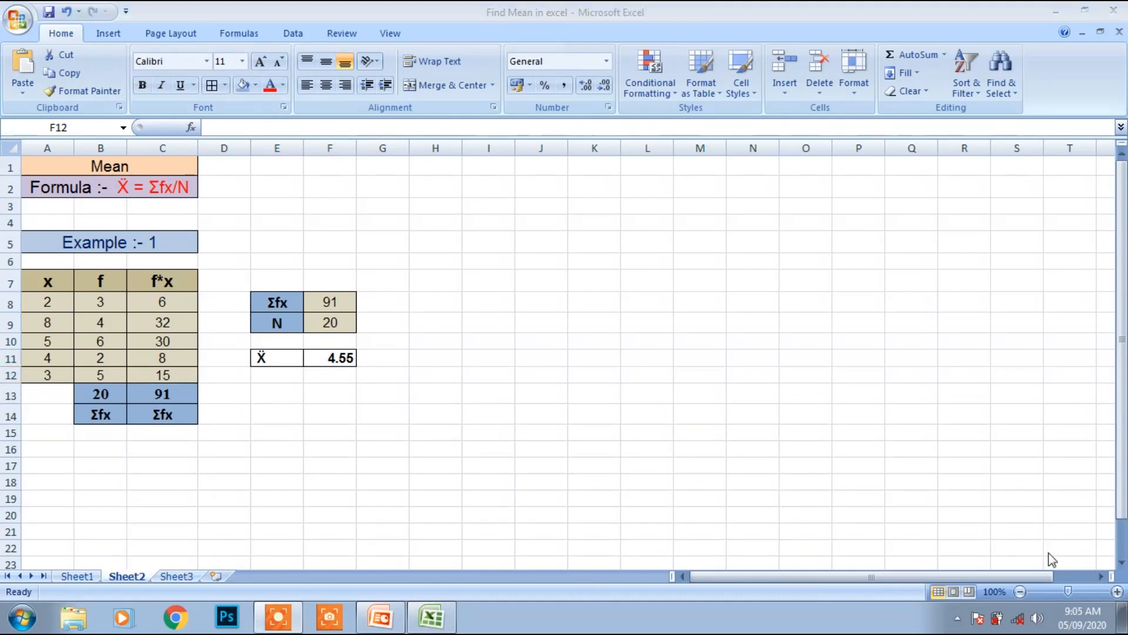
- Replace the label in B14 under the f column's total with N
left_click(656, 415)
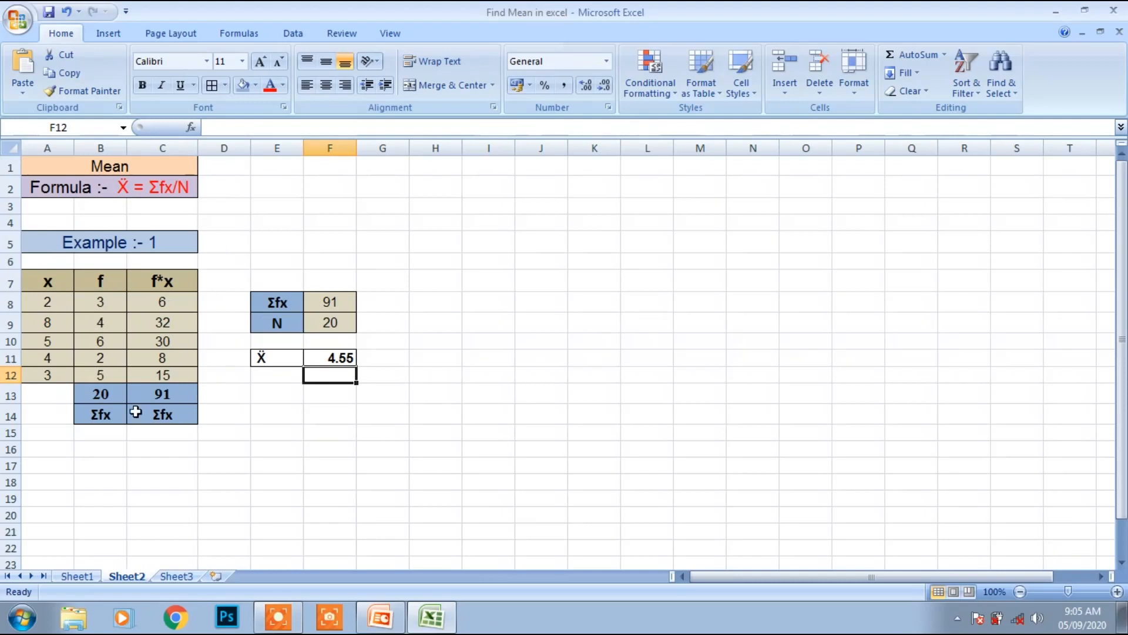
left_click(107, 414)
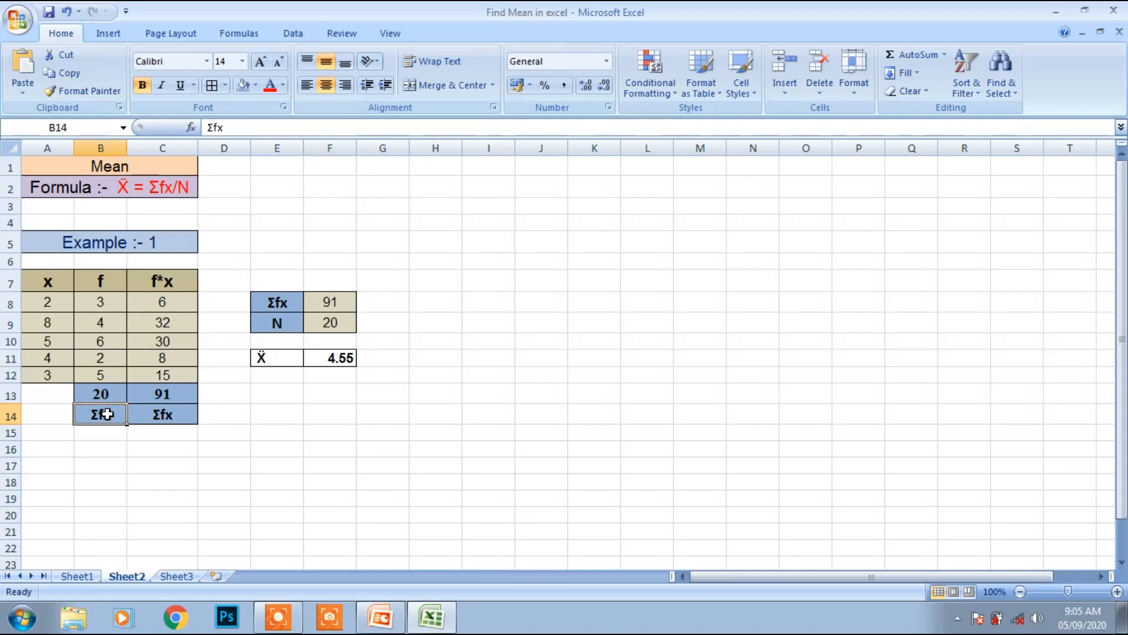
type("N")
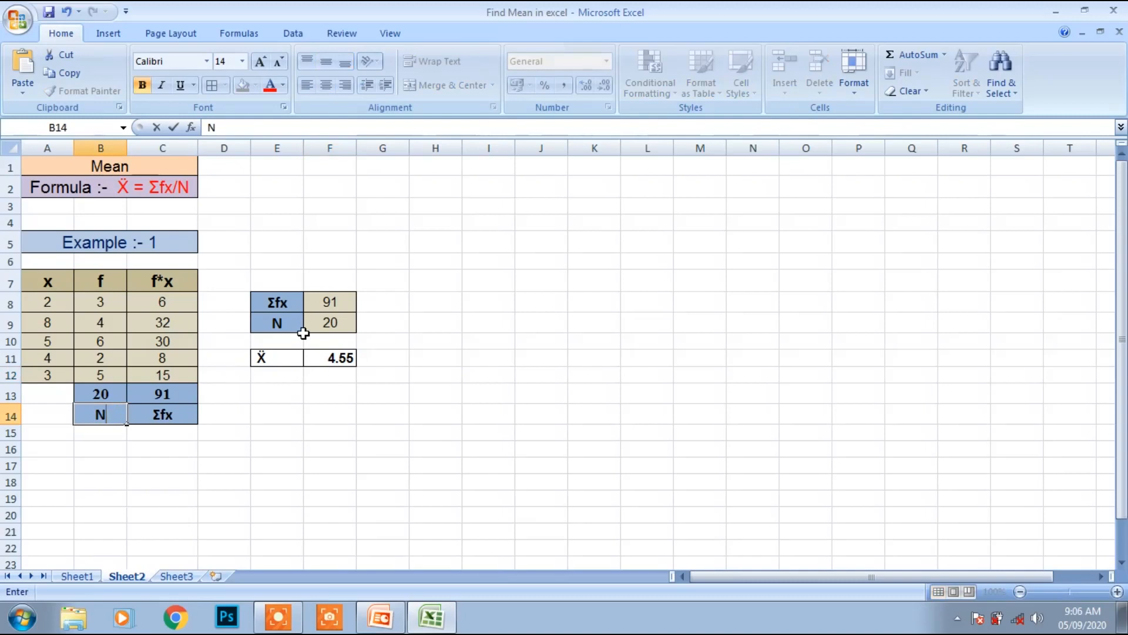
- Open the mean formula in F11 to review its cell references, remove any stray F13 reference and close it
double_click(338, 359)
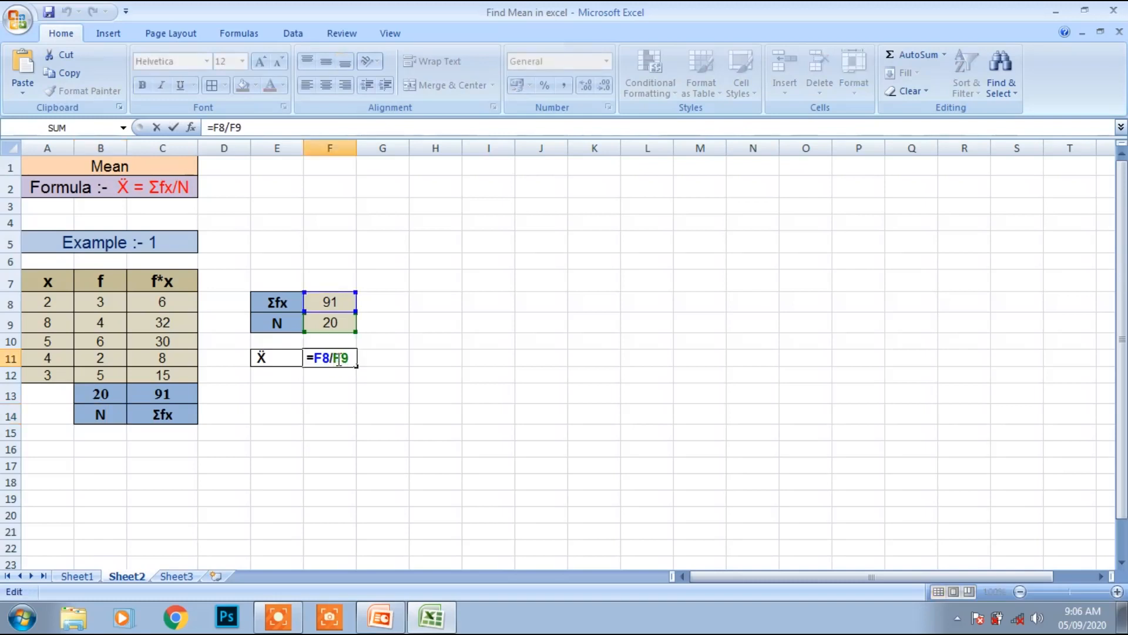
left_click(330, 395)
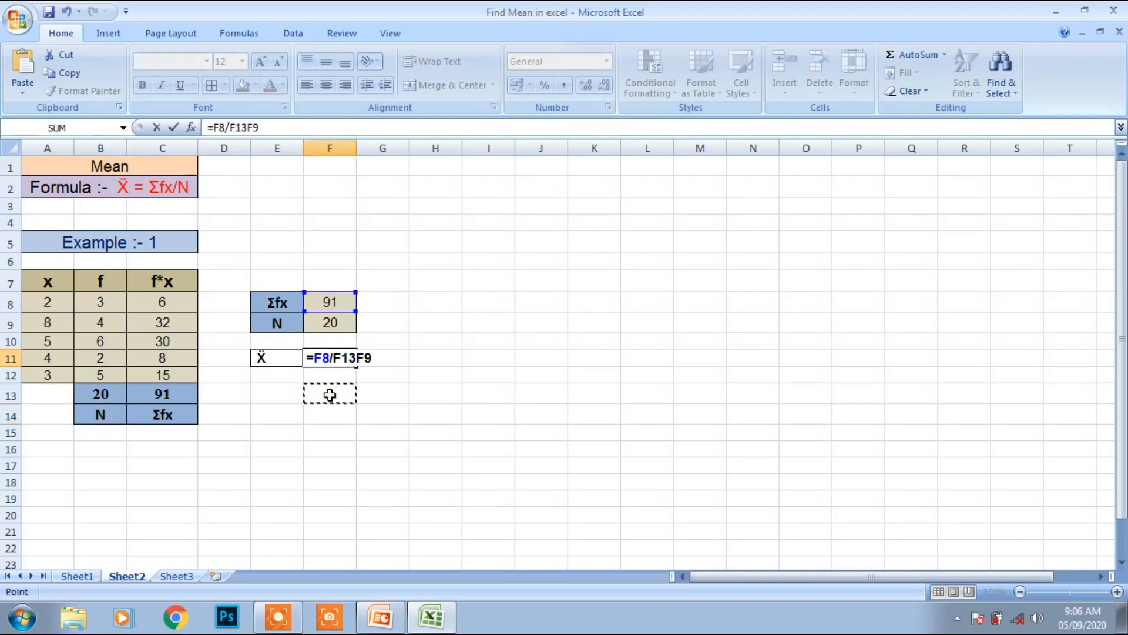
key("BackSpace")
key("BackSpace")
key("BackSpace")
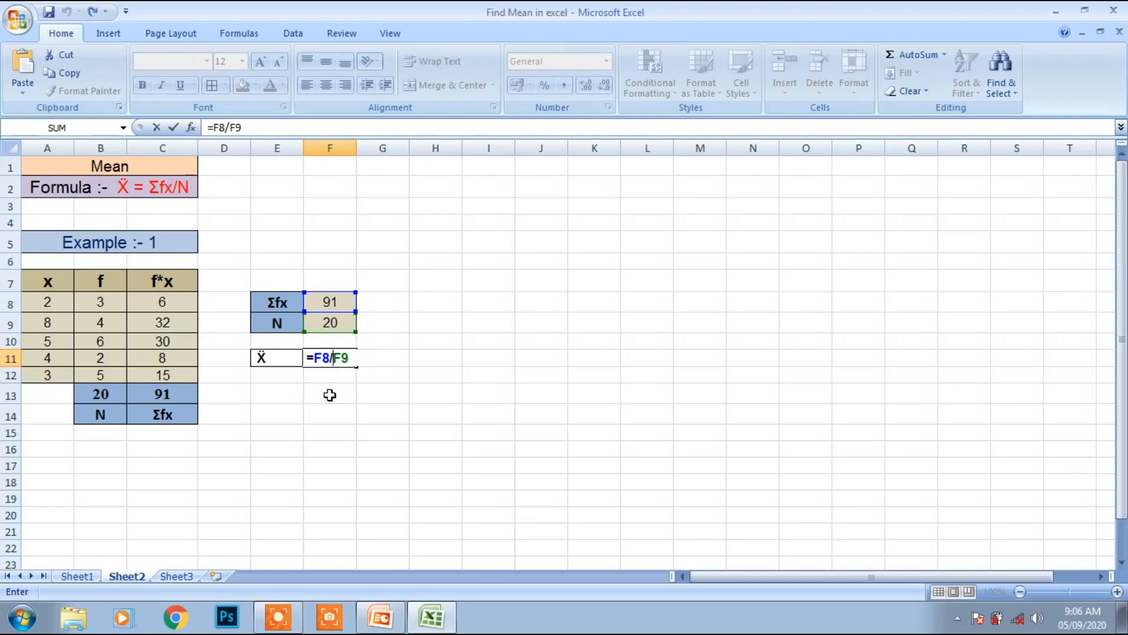
left_click(329, 395)
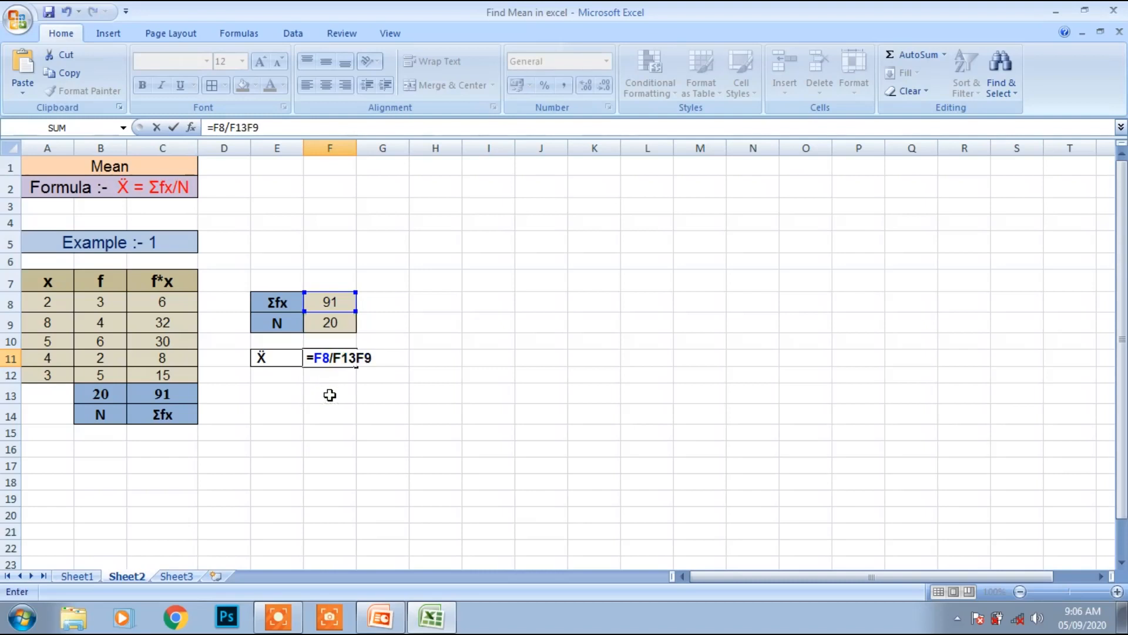
key("BackSpace")
key("BackSpace")
key("BackSpace")
key("Return")
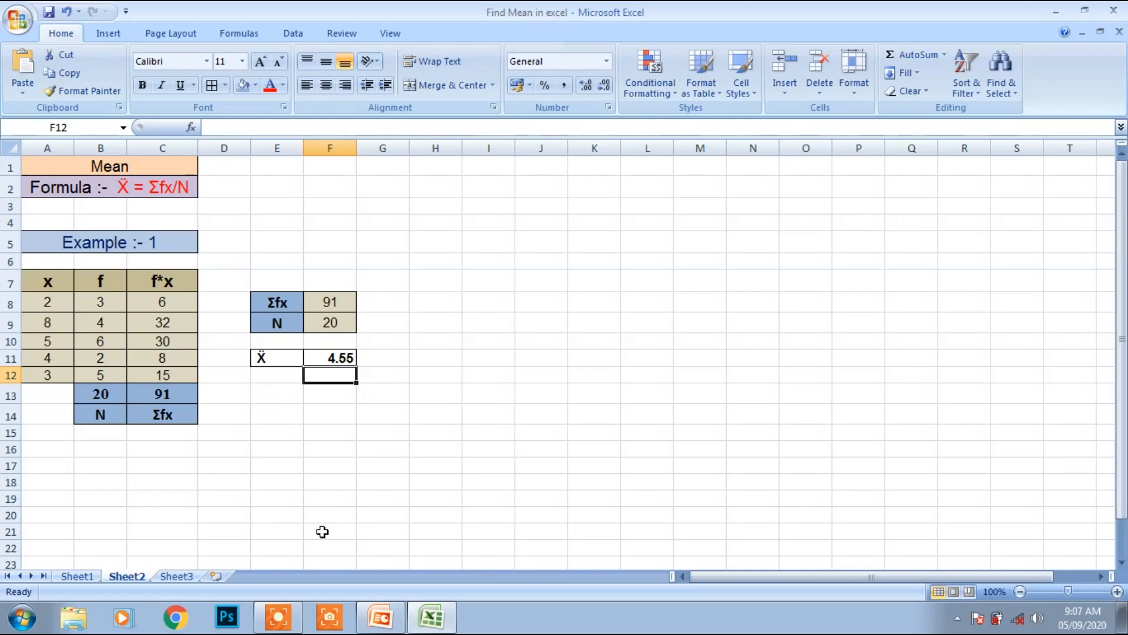
- Switch to the PowerPoint presentation to show the closing Thank You slide
left_click(380, 617)
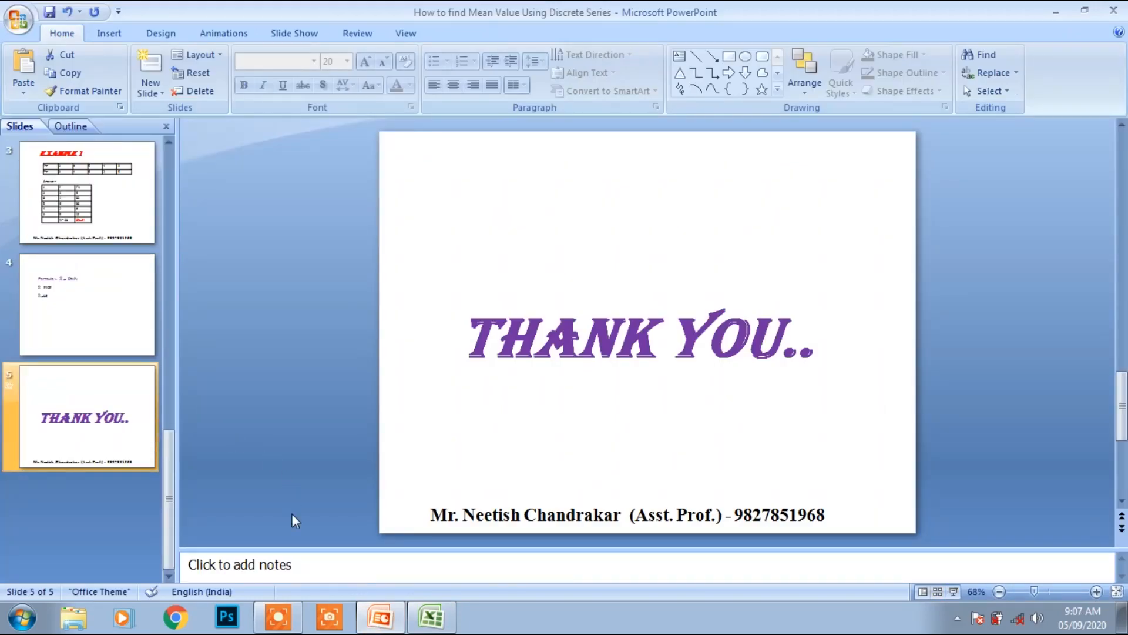
left_click(280, 619)
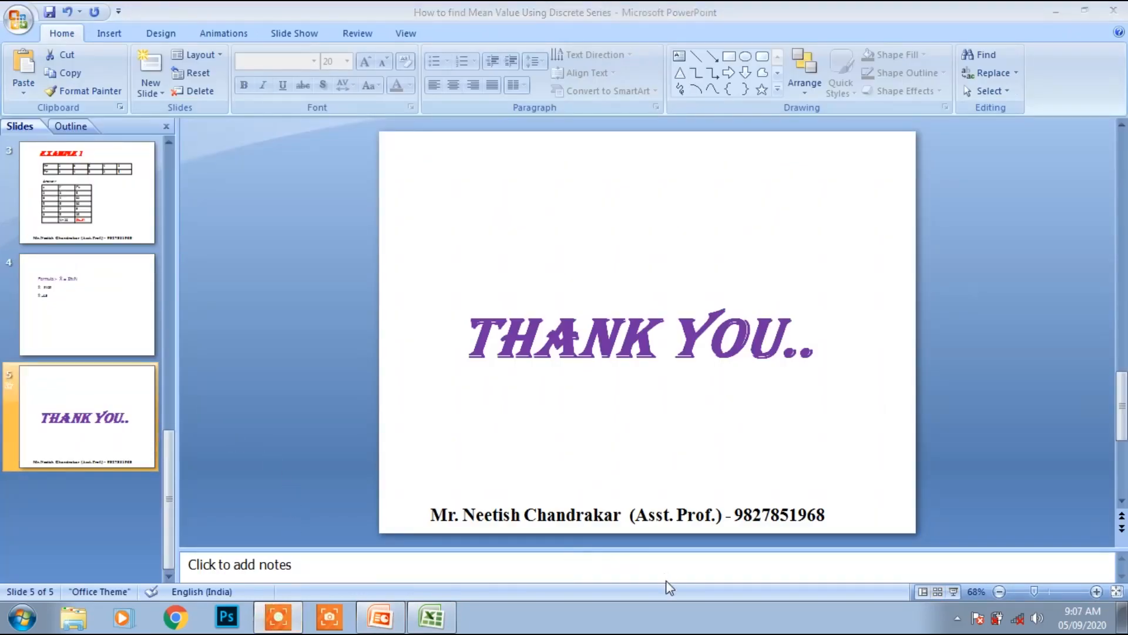